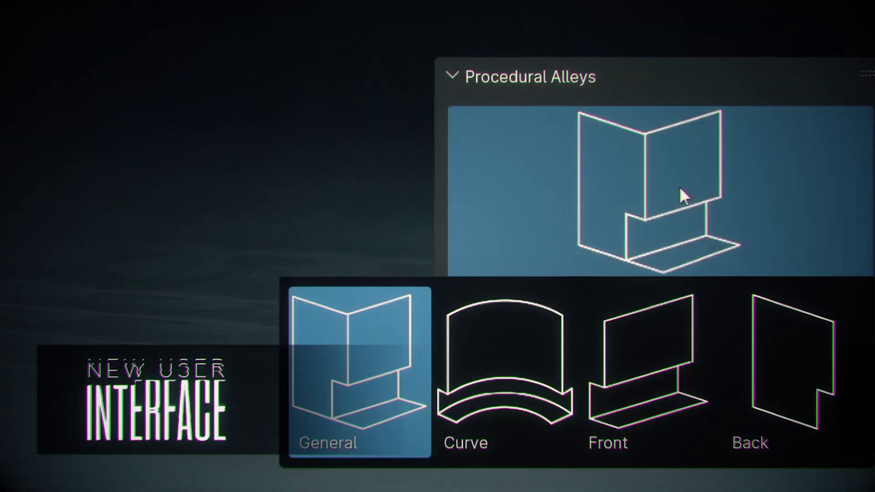
click(533, 361)
click(644, 346)
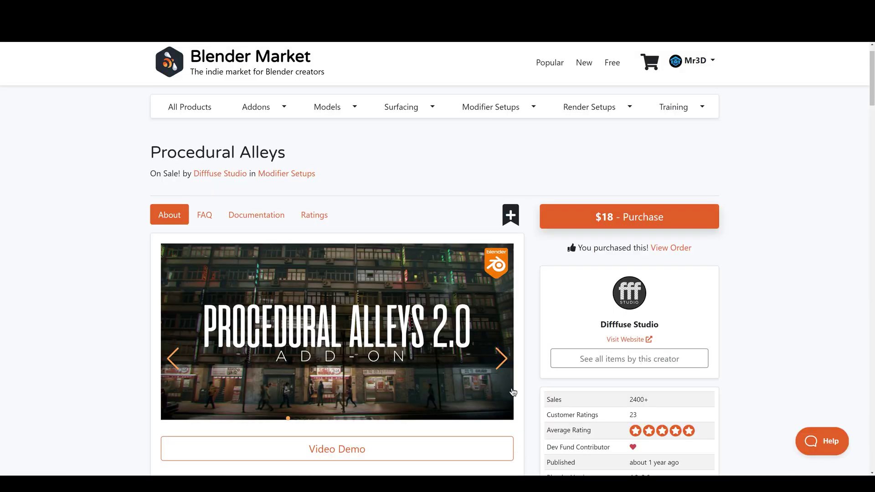
Step: Look through the Procedural Alleys product images and the creator's product page on Blender Market
click(501, 359)
click(502, 359)
click(502, 359)
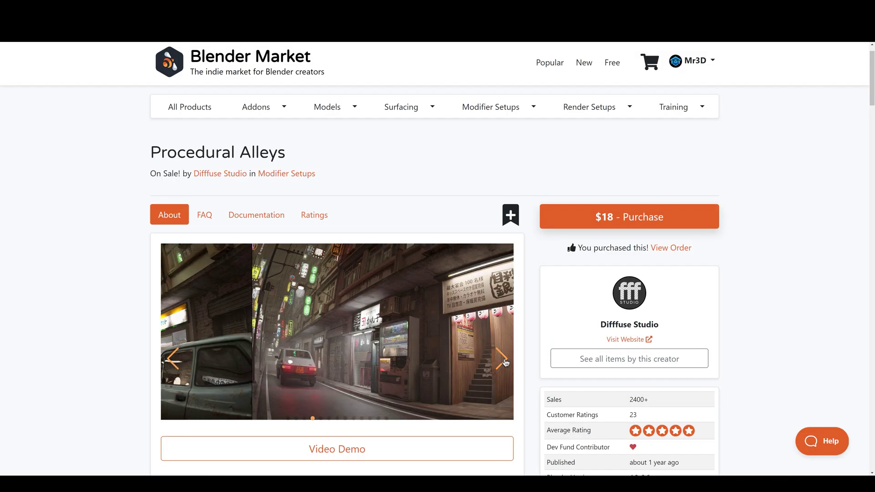
click(501, 359)
click(502, 359)
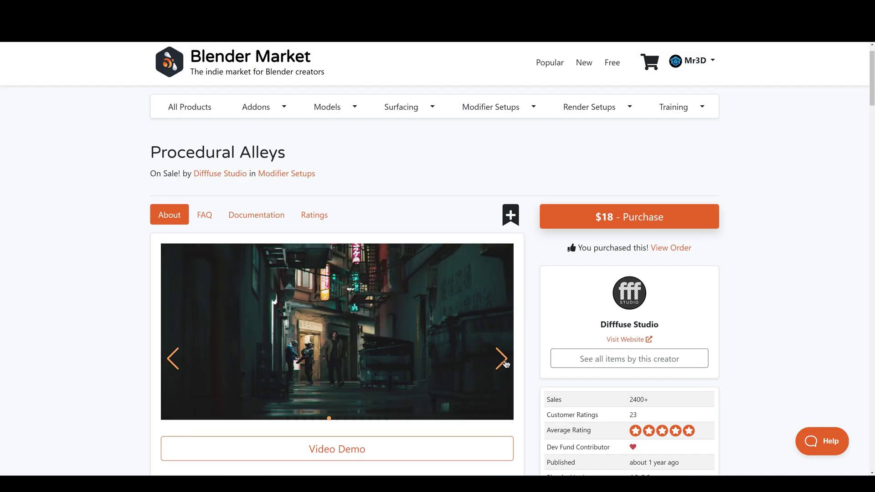
click(502, 358)
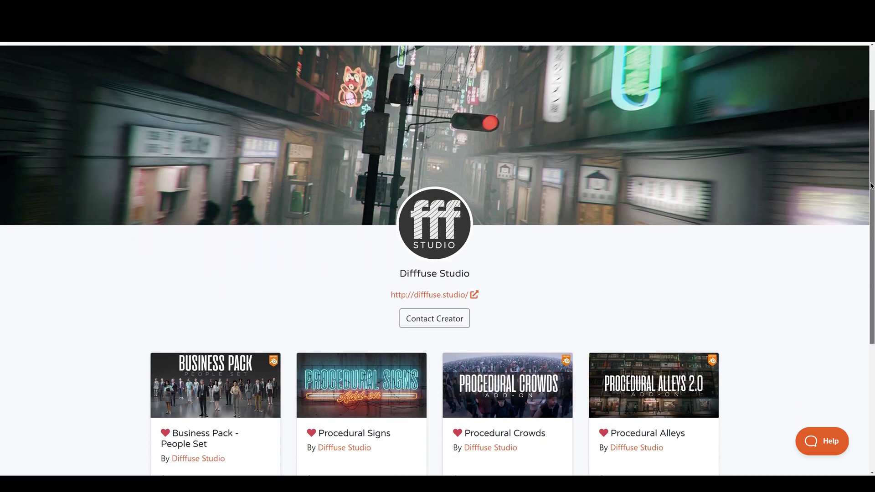
scroll(760, 230, down, 2)
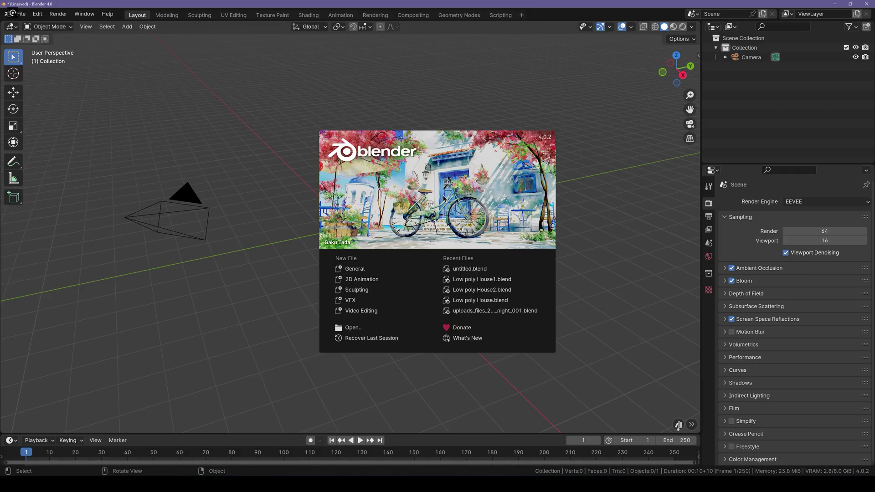
Step: Switch to Blender, dismiss the splash screen and add a General alley to the scene with the Procedural Alleys add-on
click(445, 206)
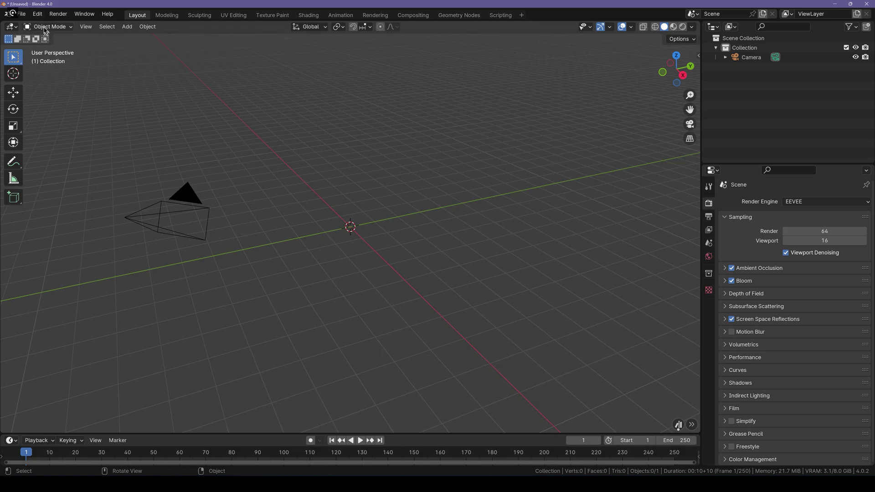
click(38, 13)
key(n)
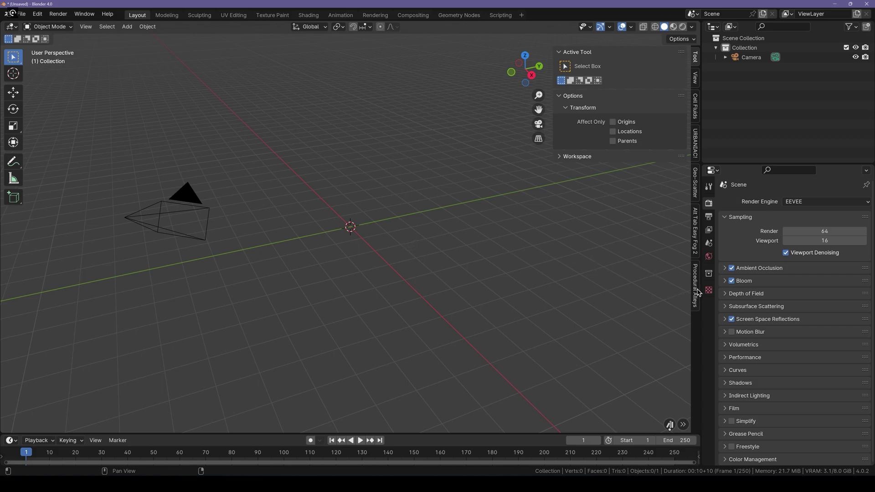
click(696, 292)
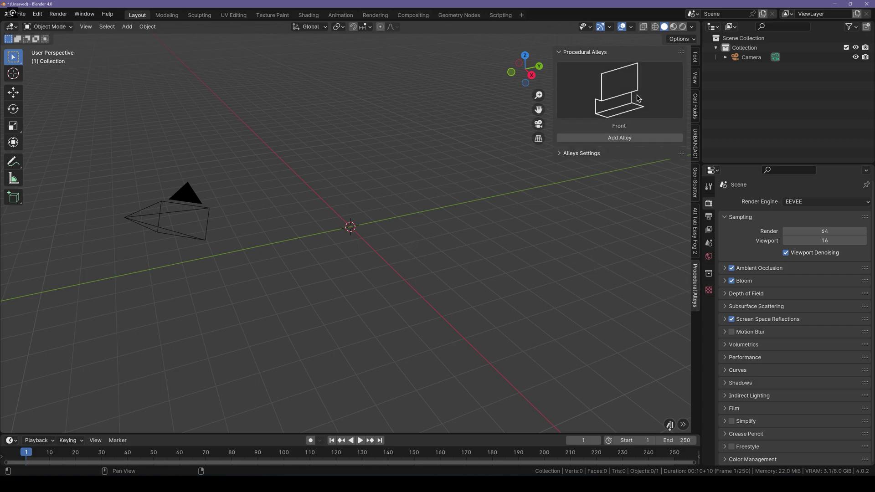
click(619, 105)
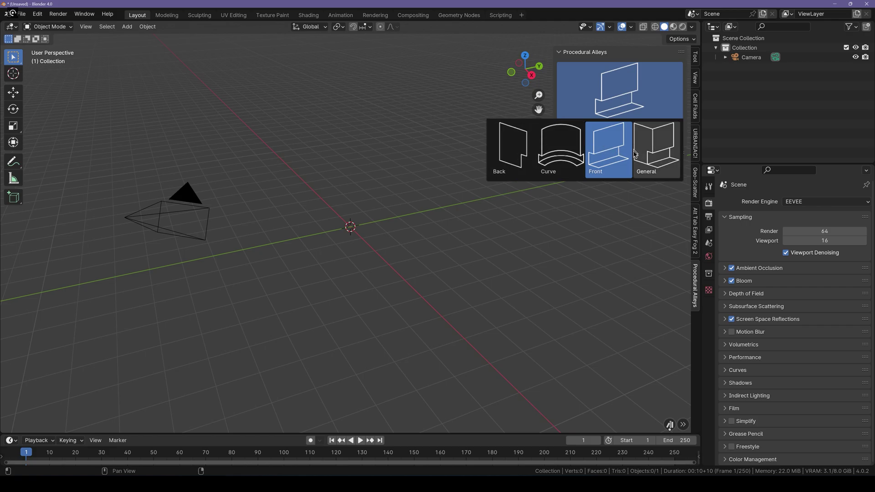
click(642, 160)
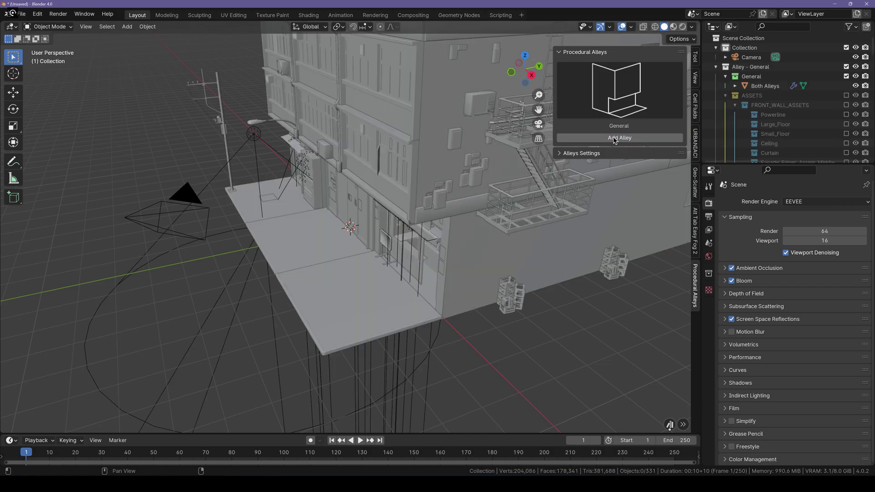
Step: Show the new alley building in rendered viewport shading
middle_drag(391, 205, 540, 177)
middle_drag(435, 171, 408, 201)
scroll(409, 169, down, 2)
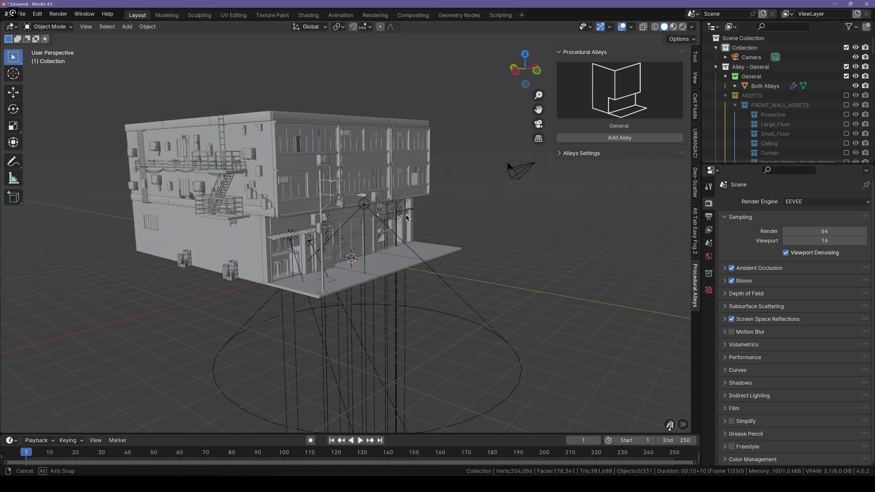
scroll(409, 203, up, 2)
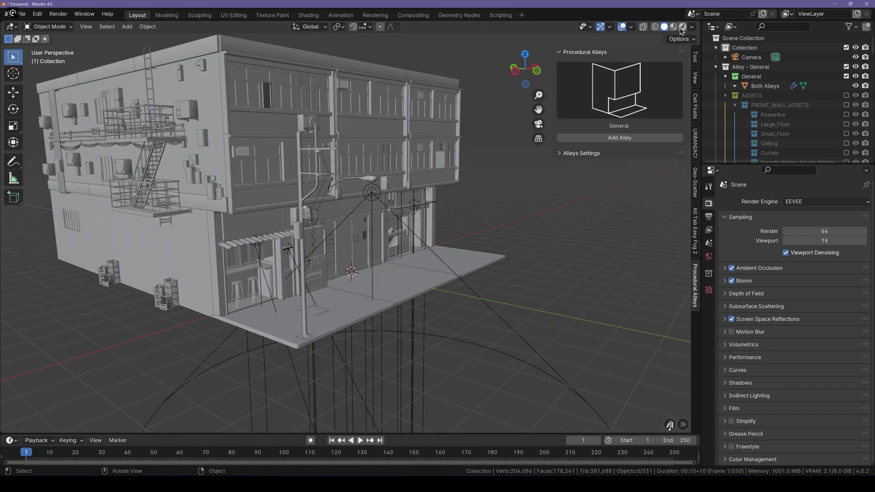
click(682, 27)
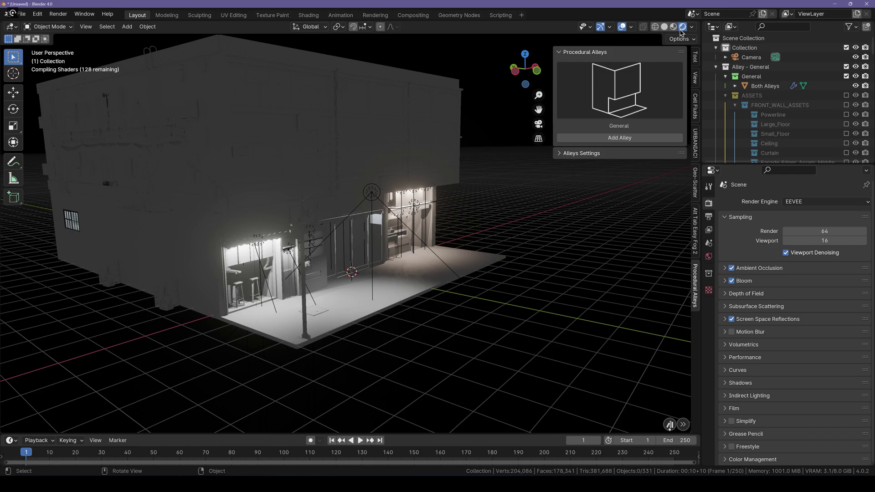
Step: Examine the lit shop fronts and the supermarket interior of the alley up close
scroll(381, 270, up, 5)
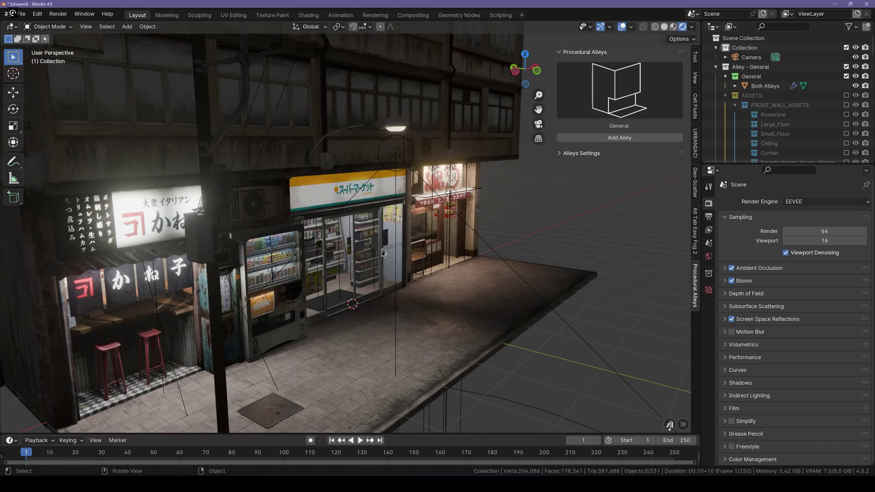
middle_drag(381, 270, 289, 248)
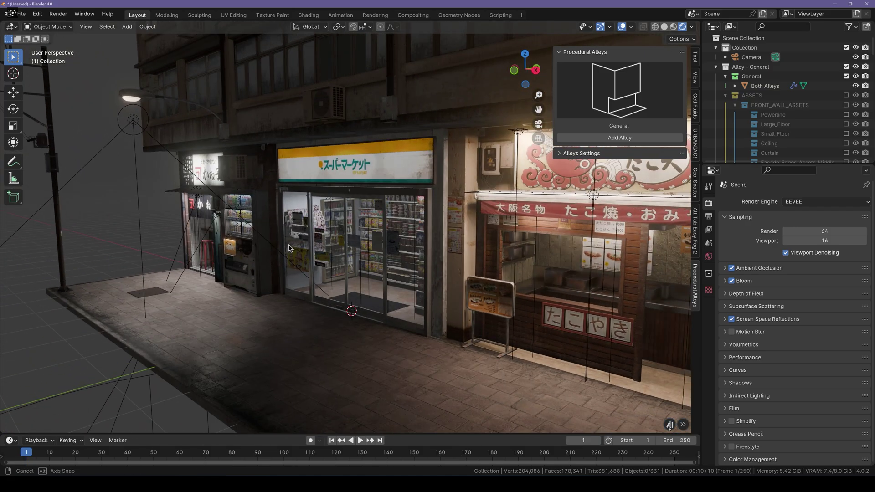
scroll(289, 247, up, 1)
scroll(288, 249, up, 8)
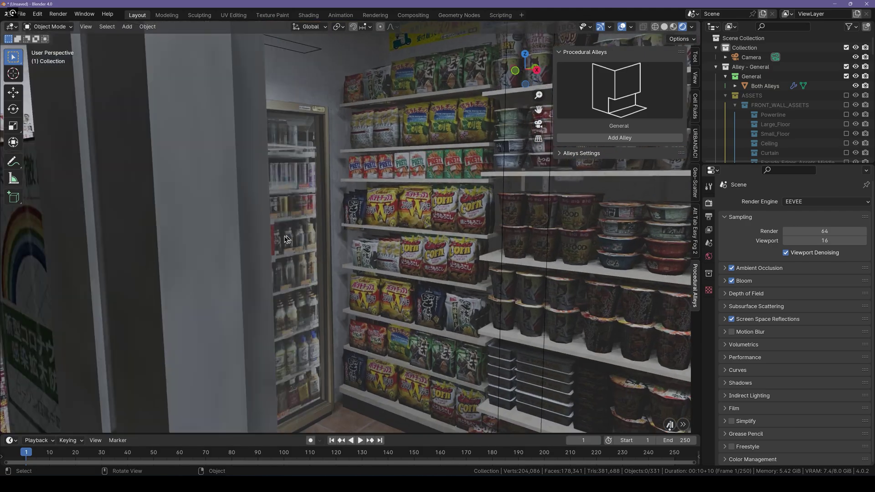
middle_drag(285, 240, 382, 286)
scroll(375, 250, down, 5)
scroll(394, 272, down, 2)
scroll(414, 276, down, 1)
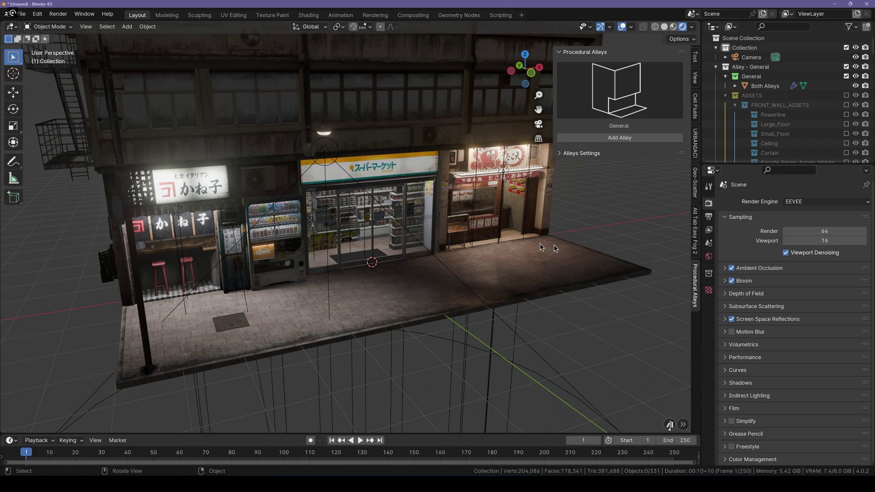
Step: Choose the Ground Fog2 volume preset in the Alt Tab Easy Fog 2 add-on
click(695, 232)
click(619, 113)
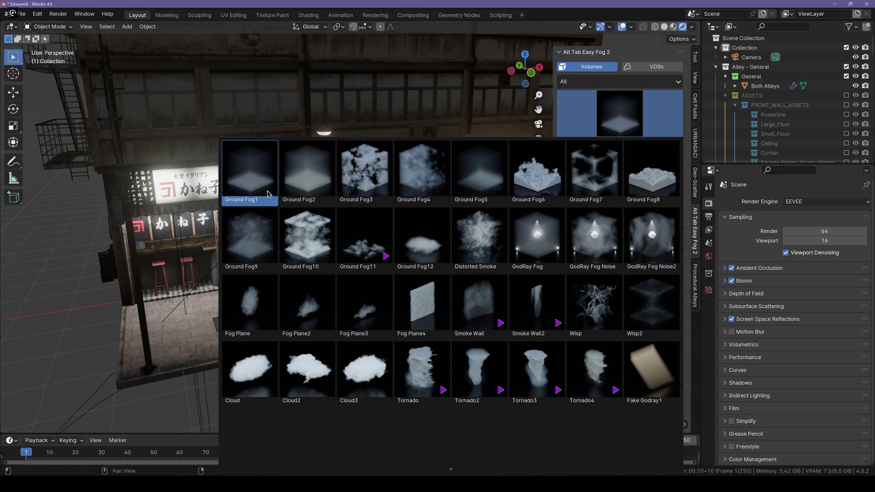
click(310, 186)
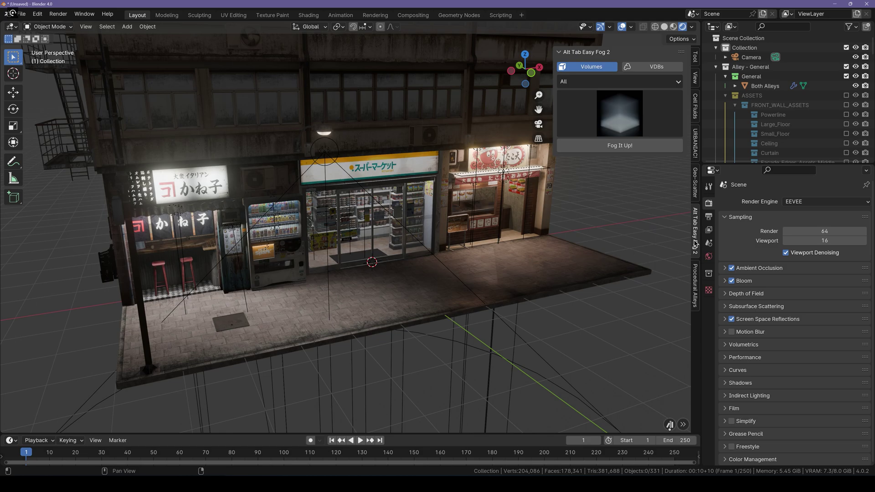
Step: Select the alley building and expand the Alleys Settings of the Procedural Alleys add-on
click(694, 284)
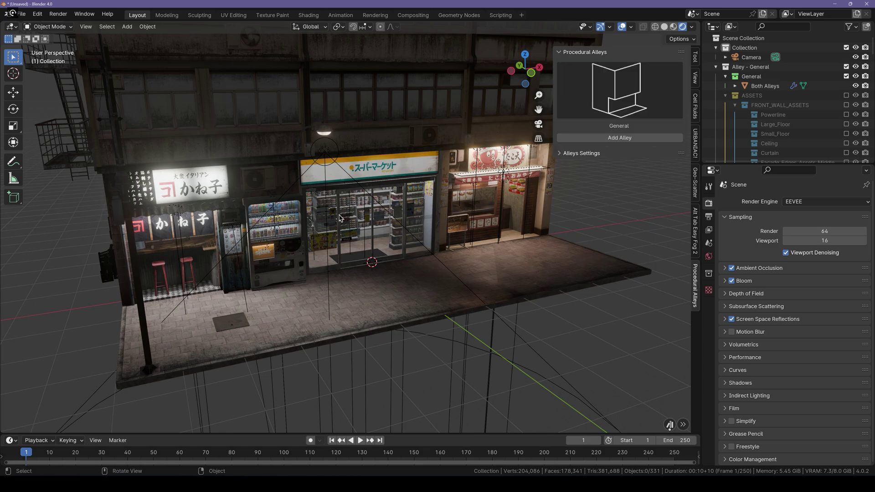
click(313, 206)
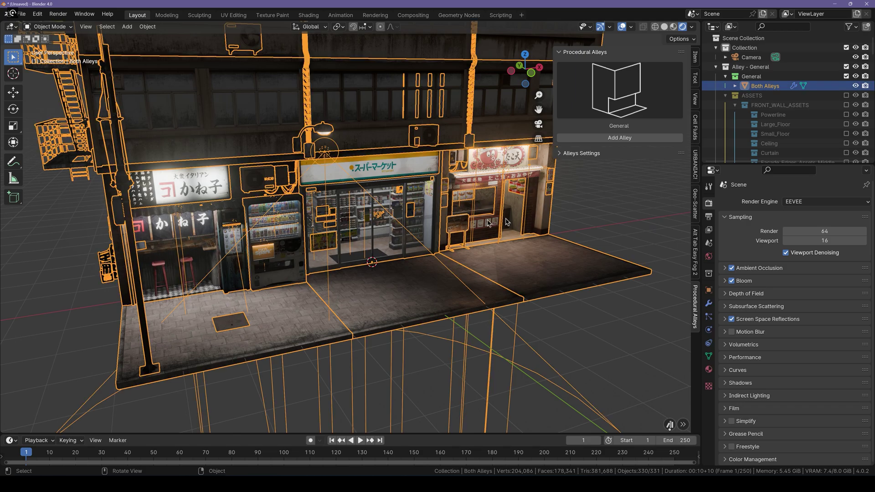
click(566, 154)
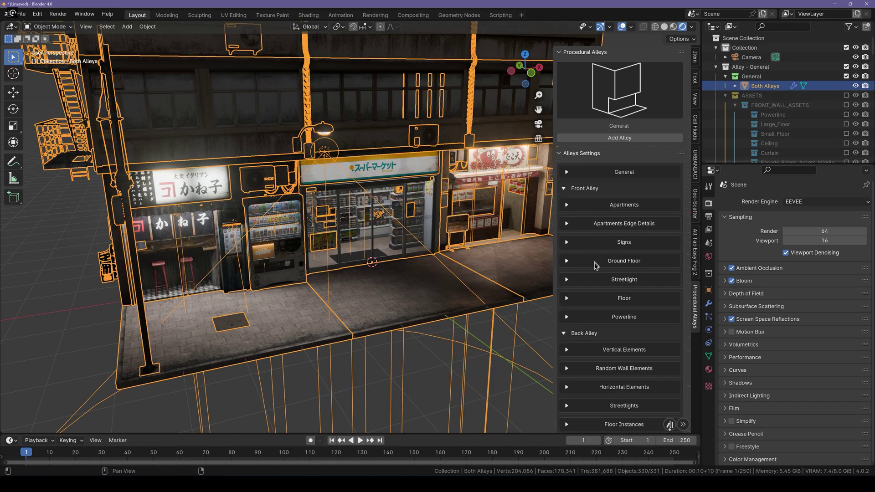
scroll(600, 293, down, 2)
scroll(613, 281, up, 2)
click(79, 271)
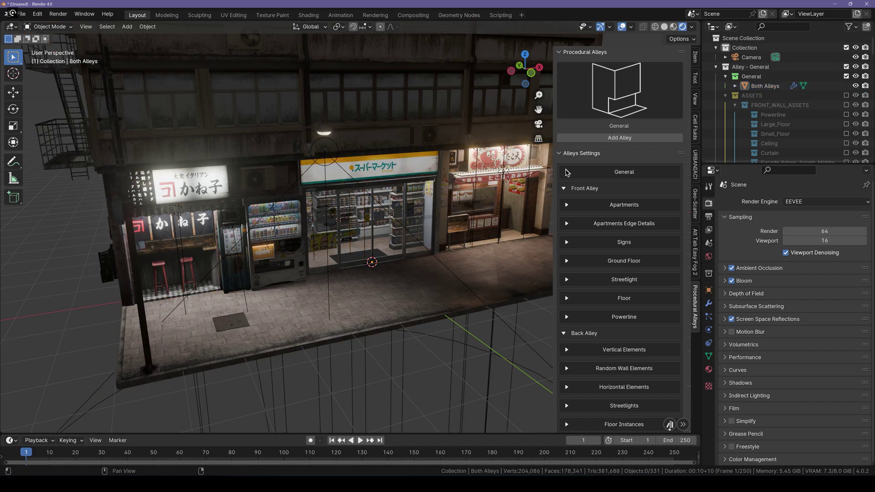
Step: Set the alley's general dimensions to width 2, height 3 and depth 12.130
click(566, 172)
scroll(374, 224, down, 2)
middle_drag(374, 224, 365, 251)
click(615, 188)
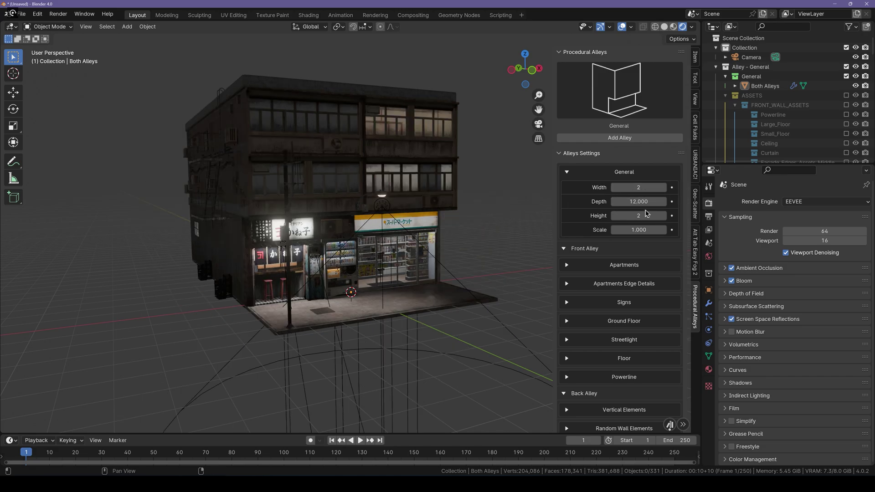
click(663, 215)
middle_drag(474, 215, 528, 209)
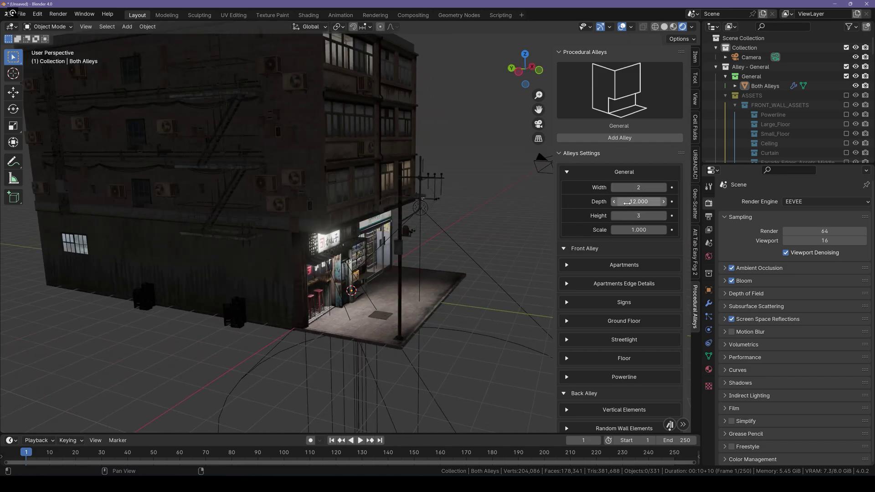
drag(627, 203, 633, 203)
Step: Examine the back alley wall with its fire escape, air conditioners and cables from several angles
middle_drag(278, 219, 337, 261)
scroll(343, 262, up, 3)
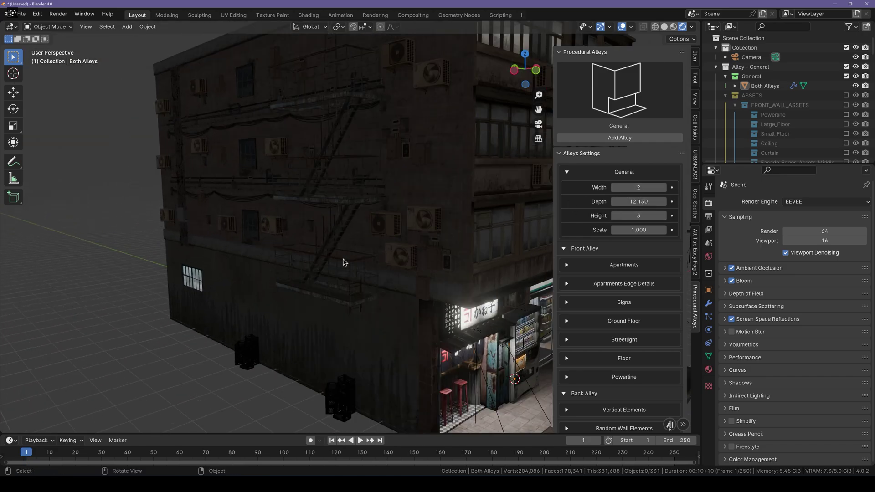
scroll(357, 298, up, 2)
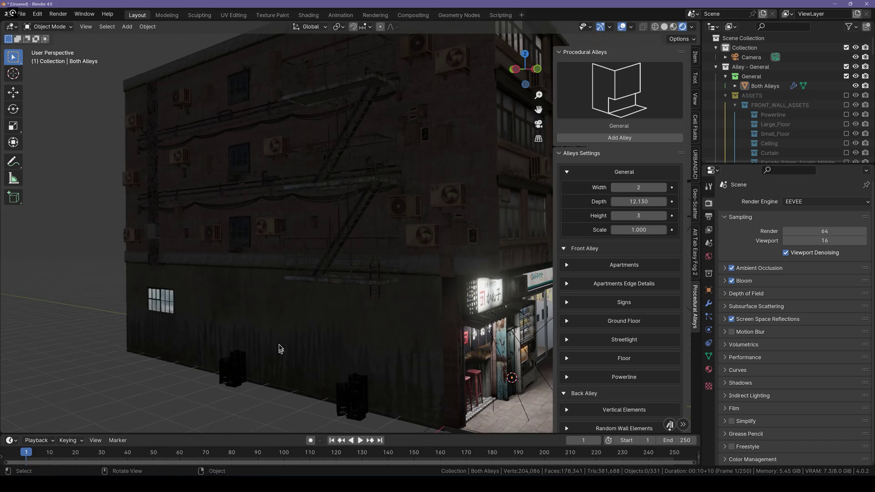
middle_drag(346, 343, 302, 264)
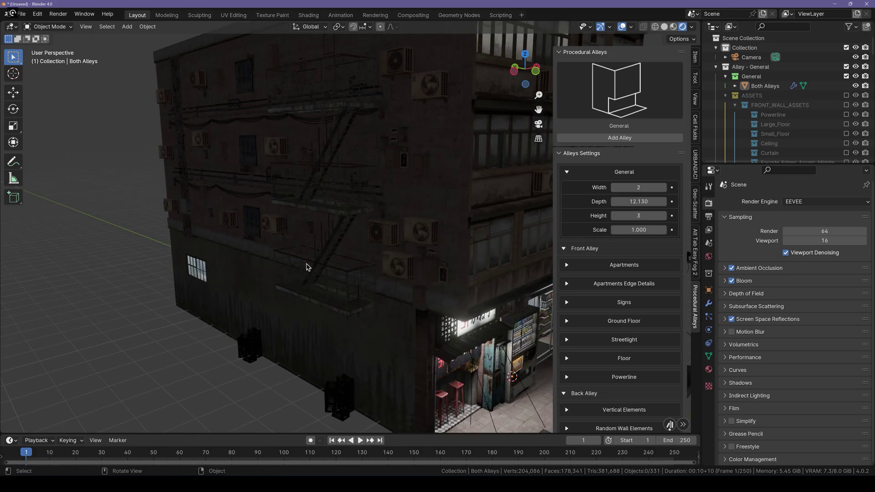
scroll(279, 240, up, 4)
scroll(223, 227, down, 3)
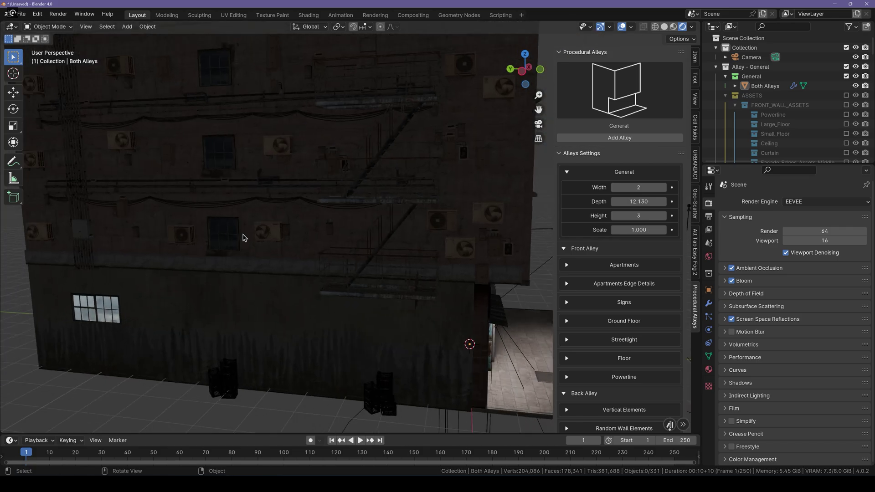
middle_drag(243, 237, 358, 249)
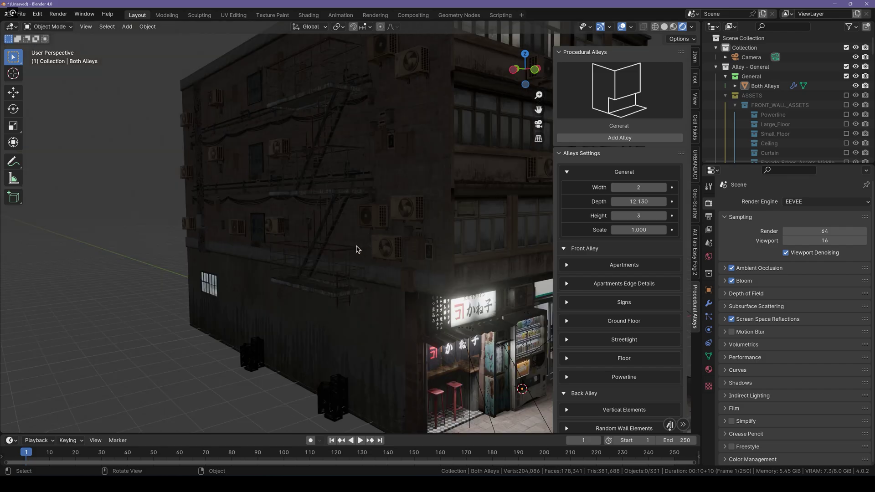
scroll(360, 249, up, 3)
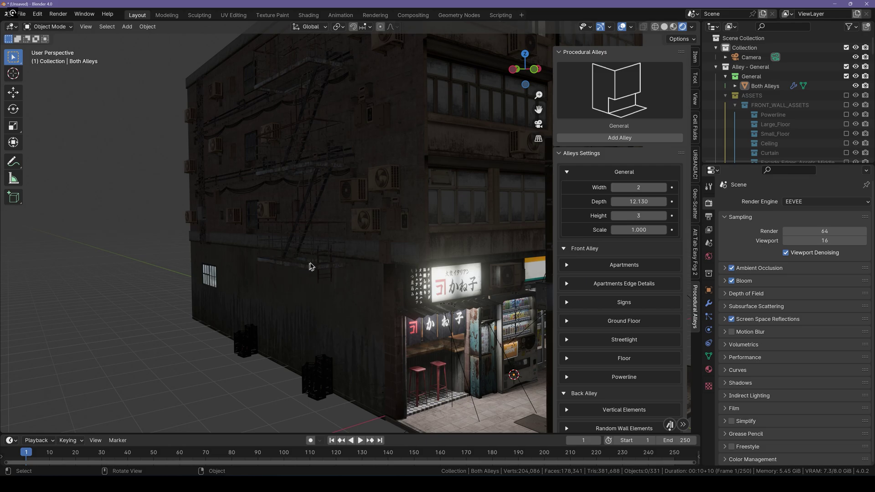
middle_drag(309, 267, 325, 221)
Step: Open an asset browser below the viewport and apply the beach_parking outdoor HDRI from Poly Haven to the scene
drag(240, 433, 240, 302)
key(shift+F1)
click(39, 349)
click(47, 370)
scroll(430, 428, down, 6)
drag(444, 405, 440, 386)
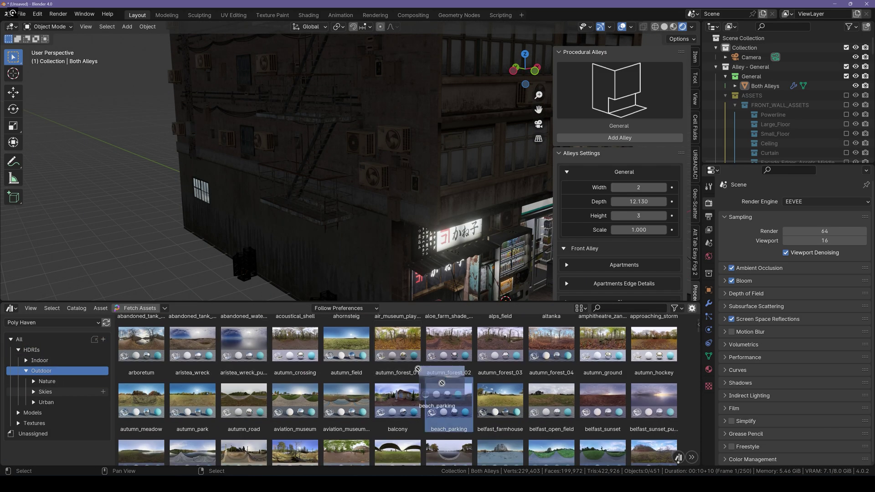
Step: Set the beach_parking world background's strength to 0.2
click(709, 256)
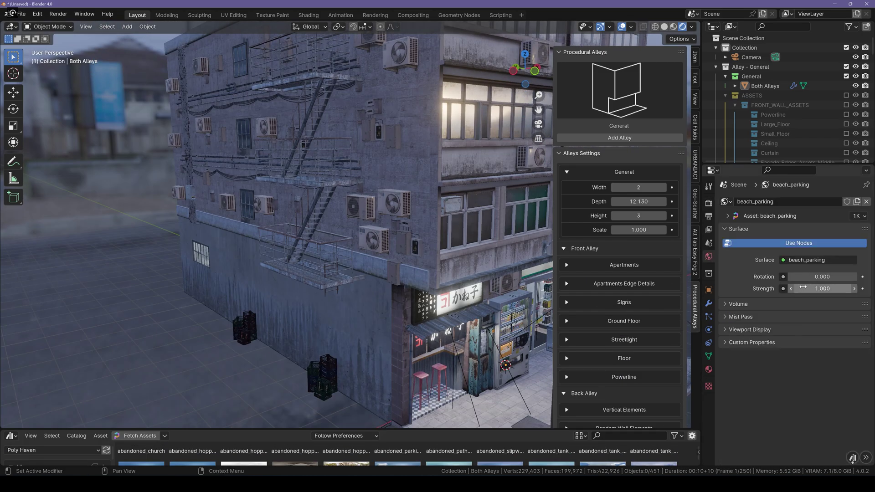
click(802, 288)
text(0.2)
key(Return)
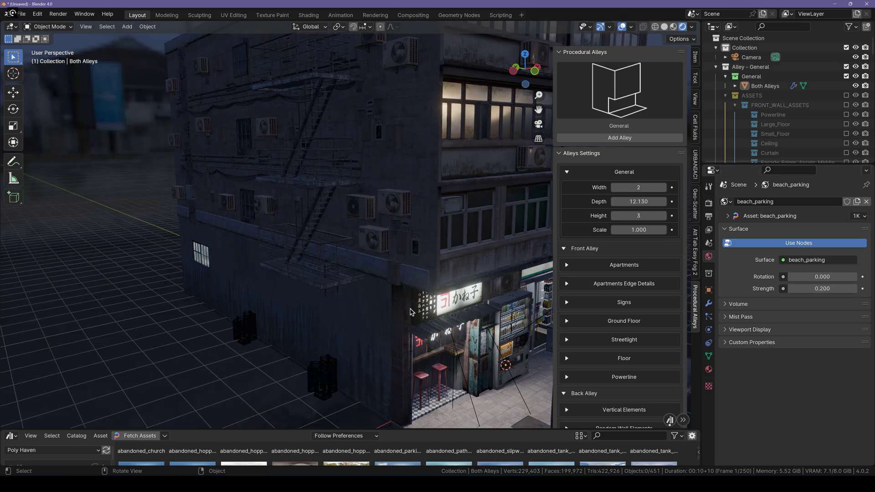
middle_drag(383, 292, 445, 294)
scroll(583, 287, down, 5)
scroll(600, 267, up, 1)
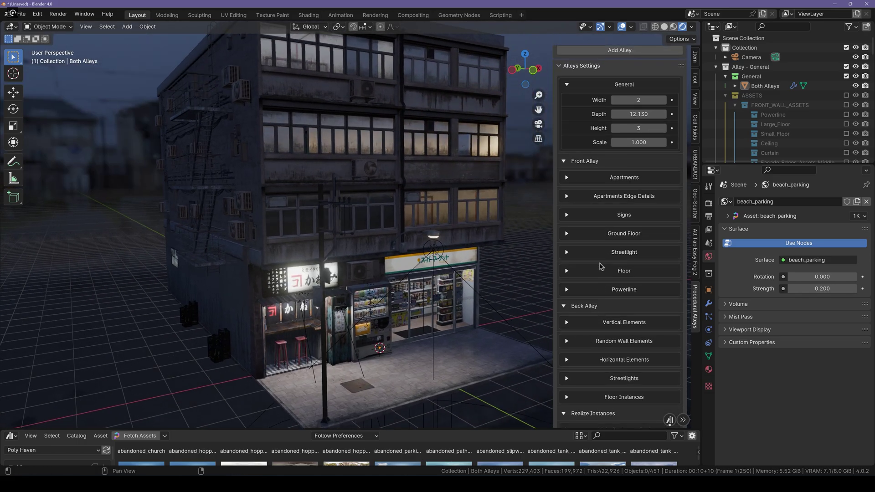
Step: Set the front apartments' curtains probability and details amount both to 1.000, checking the hanging details on the facade
drag(553, 233, 542, 232)
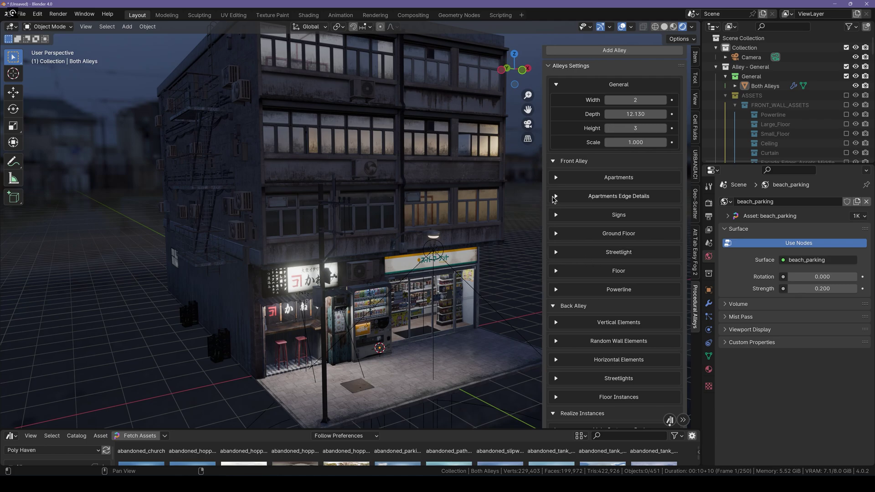
click(556, 179)
scroll(568, 171, down, 1)
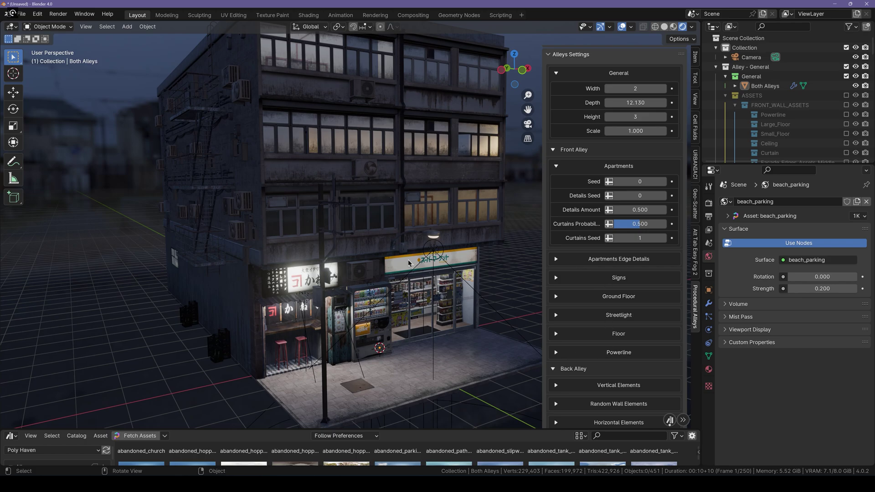
middle_drag(597, 355, 604, 398)
middle_drag(449, 246, 410, 249)
drag(629, 256, 666, 257)
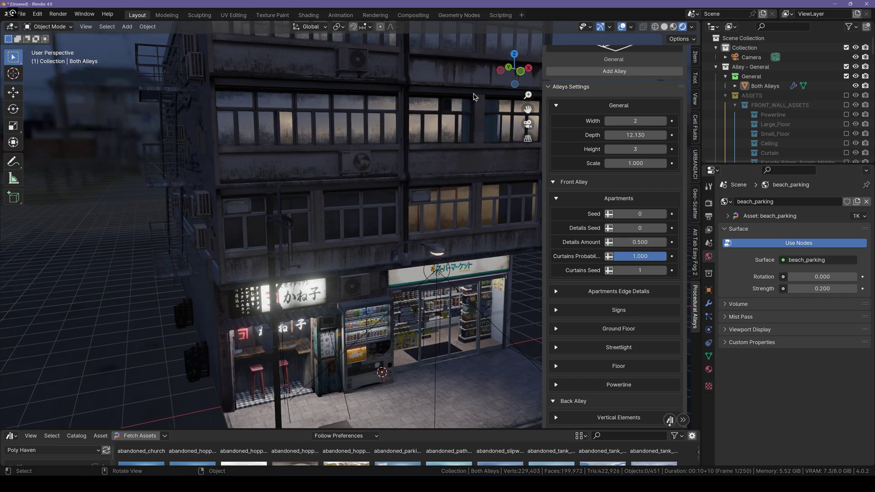
drag(638, 242, 668, 242)
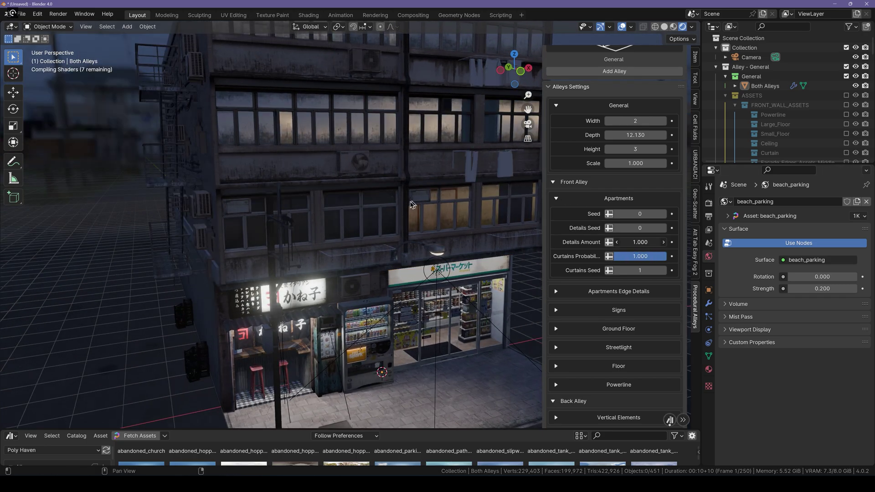
middle_drag(412, 205, 299, 181)
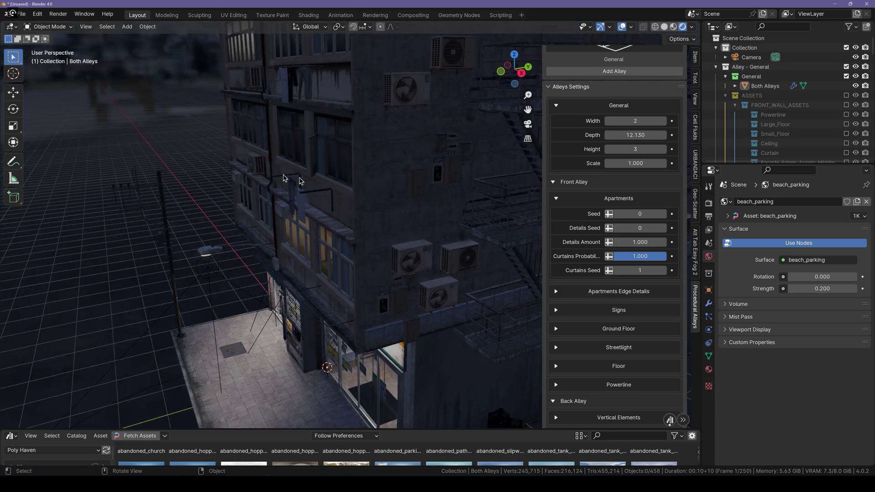
middle_drag(271, 221, 335, 179)
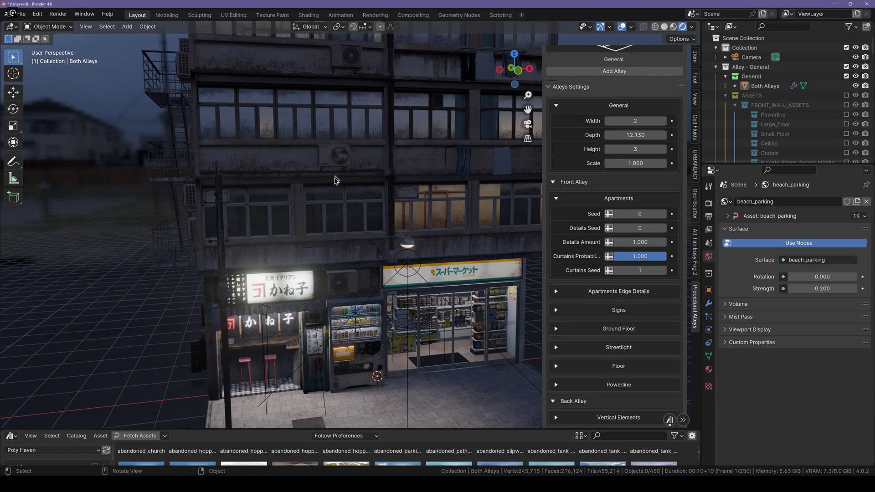
Step: Set the front alley signs' amount to 1.000 and their max floor to 3
click(555, 313)
scroll(573, 296, down, 1)
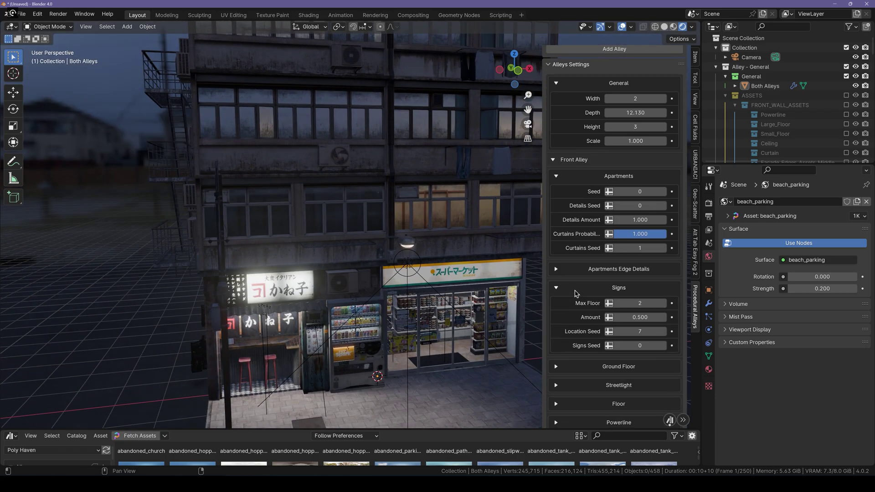
drag(633, 318, 666, 318)
scroll(374, 247, down, 1)
middle_drag(365, 247, 333, 251)
click(664, 303)
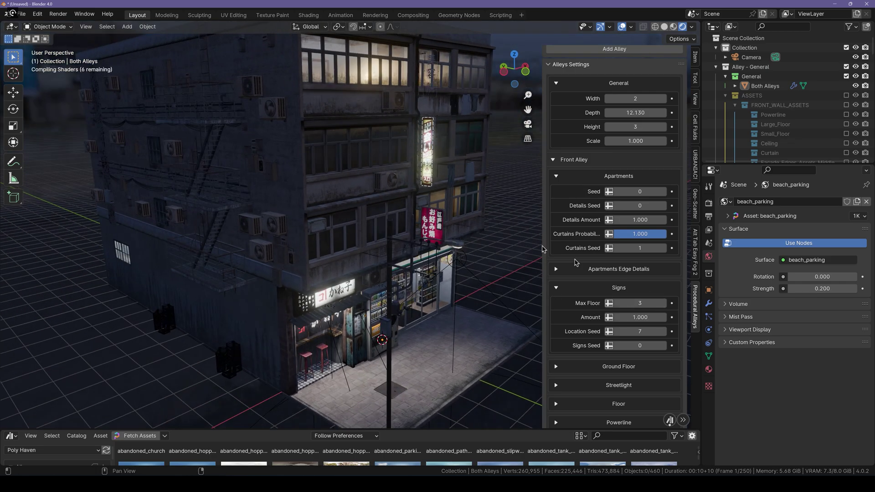
Step: Set the alley building's general width to 3 and check the widened front facade
shift+middle_drag(440, 191, 403, 233)
scroll(637, 139, up, 2)
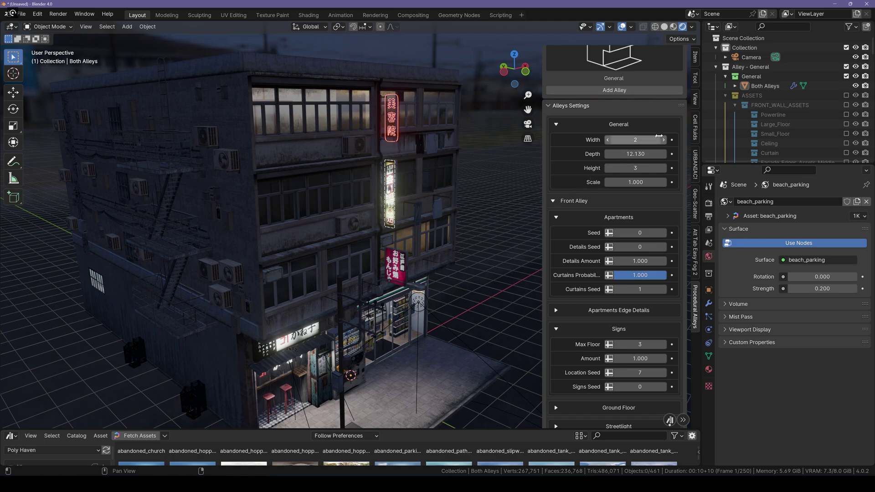
middle_drag(456, 242, 432, 226)
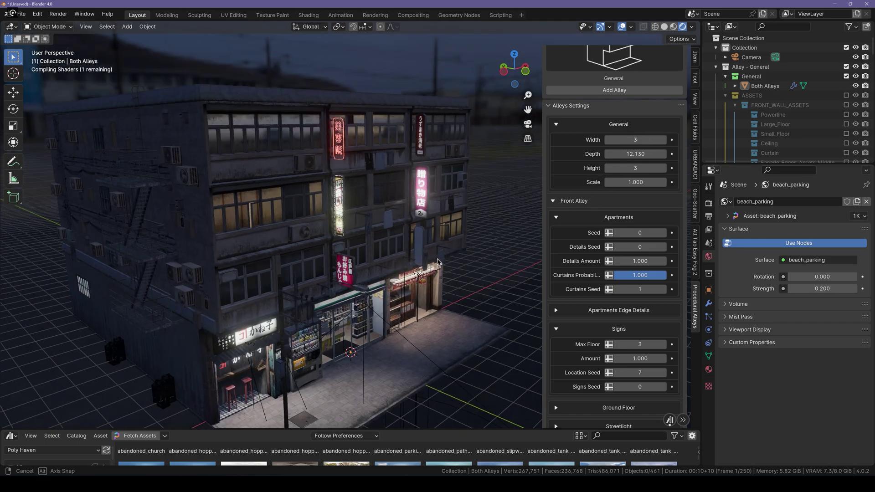
scroll(432, 225, up, 3)
Step: Change the front alley's signs seed to 4 for a different mix of signs
scroll(582, 335, down, 2)
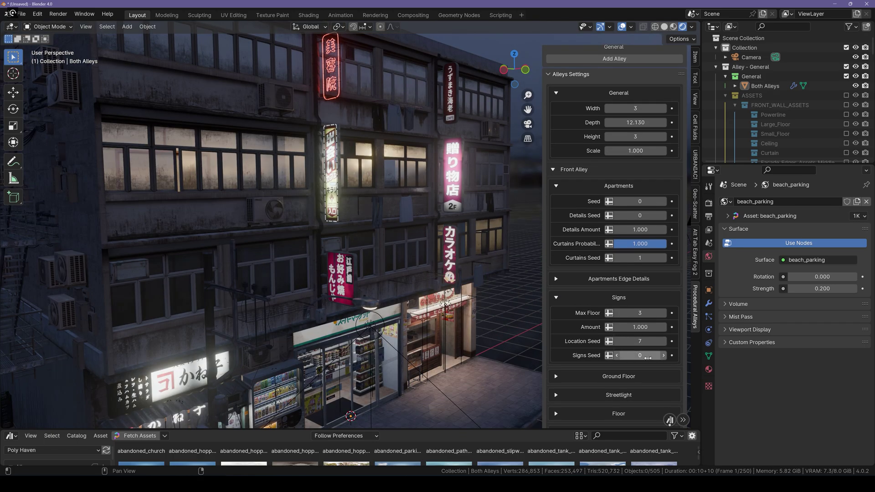
click(664, 355)
click(663, 355)
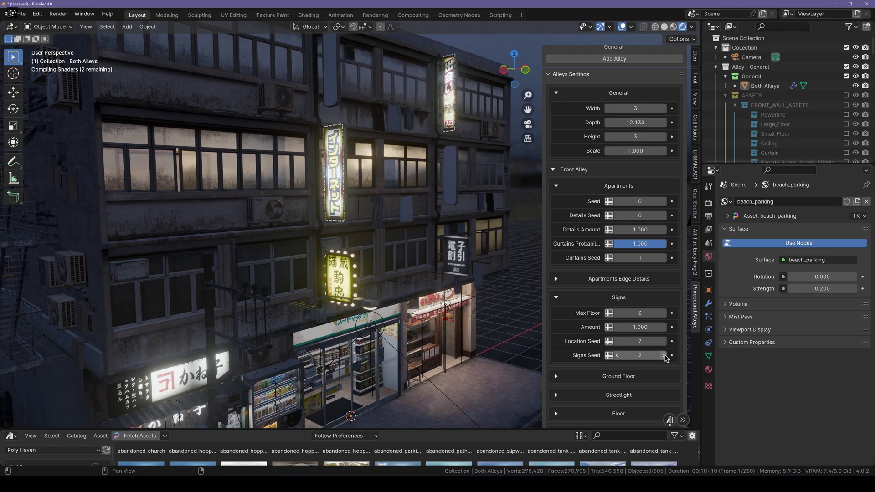
click(664, 355)
click(663, 355)
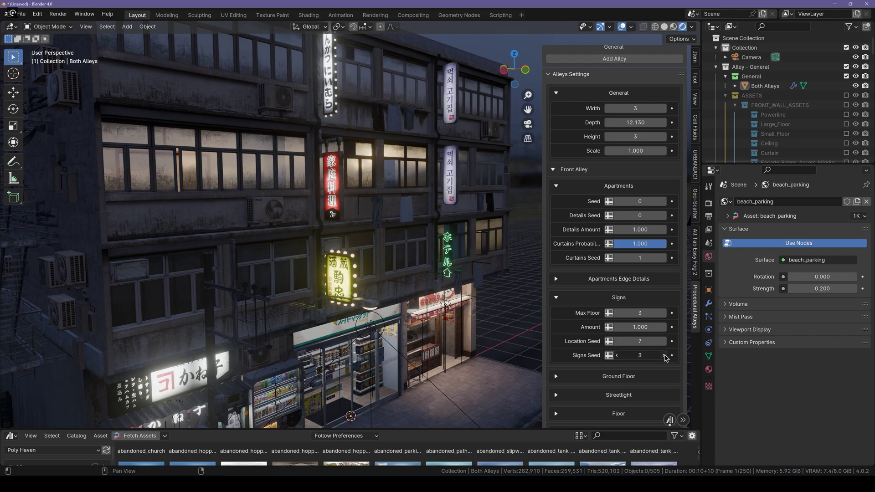
Step: Enable the back alley's streetlights and check the lit side wall
scroll(587, 285, down, 8)
middle_drag(246, 286, 178, 155)
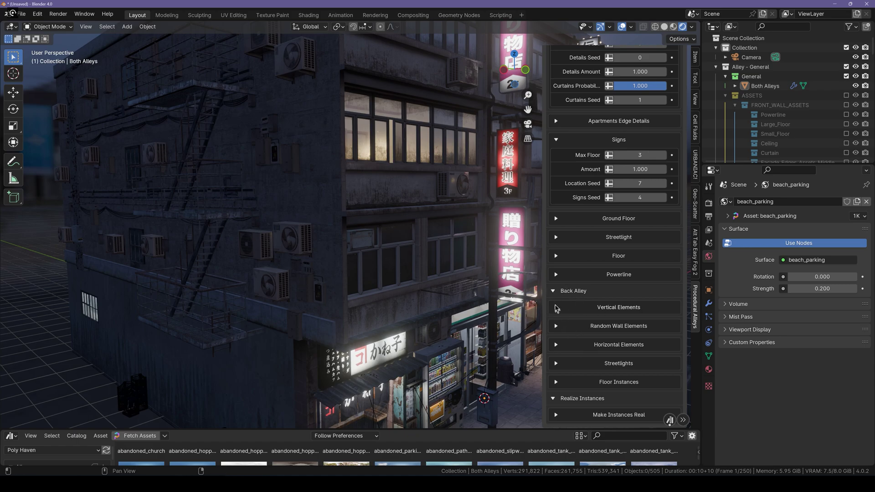
click(556, 308)
click(558, 307)
click(556, 364)
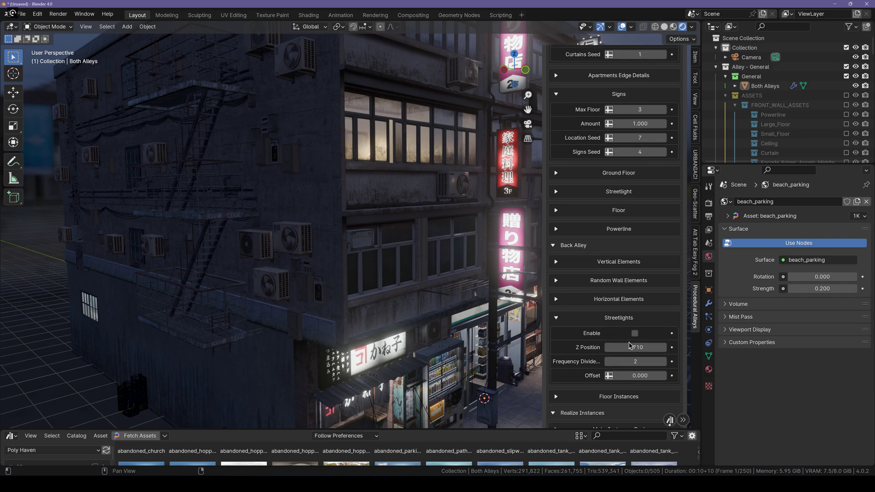
click(634, 333)
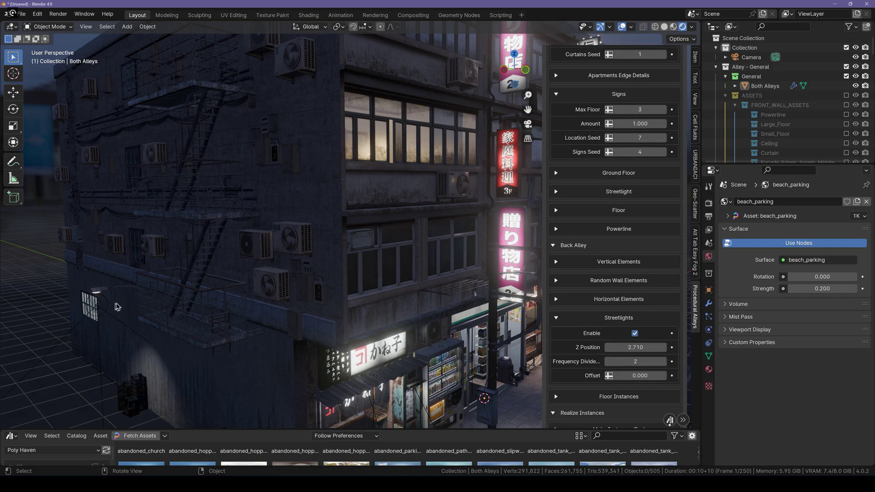
middle_drag(206, 276, 203, 288)
scroll(424, 196, down, 3)
middle_drag(424, 195, 411, 196)
middle_drag(593, 183, 593, 169)
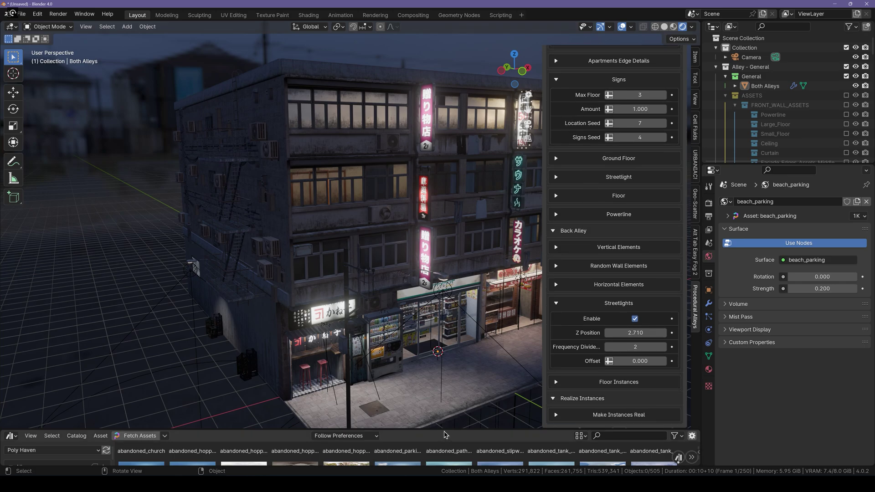
Step: Enlarge the asset browser area, turn it into a Geometry Node Editor and show the selected alley building's whole node tree
drag(445, 416, 445, 297)
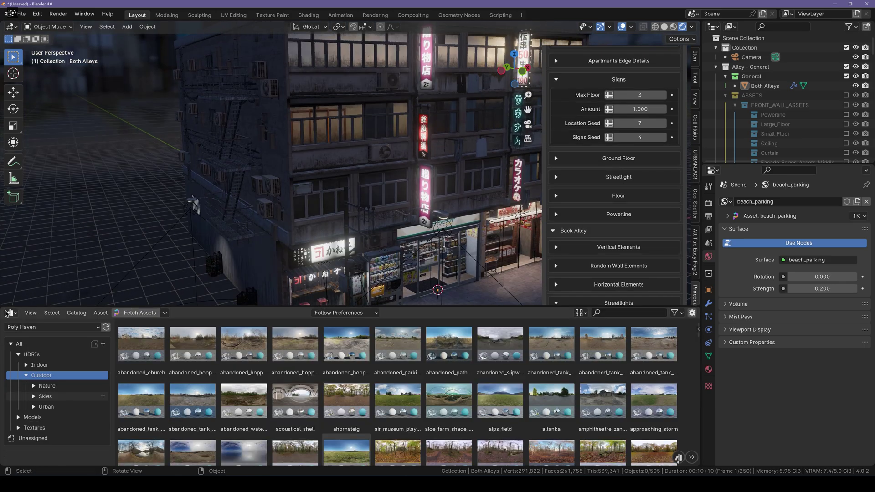
click(11, 312)
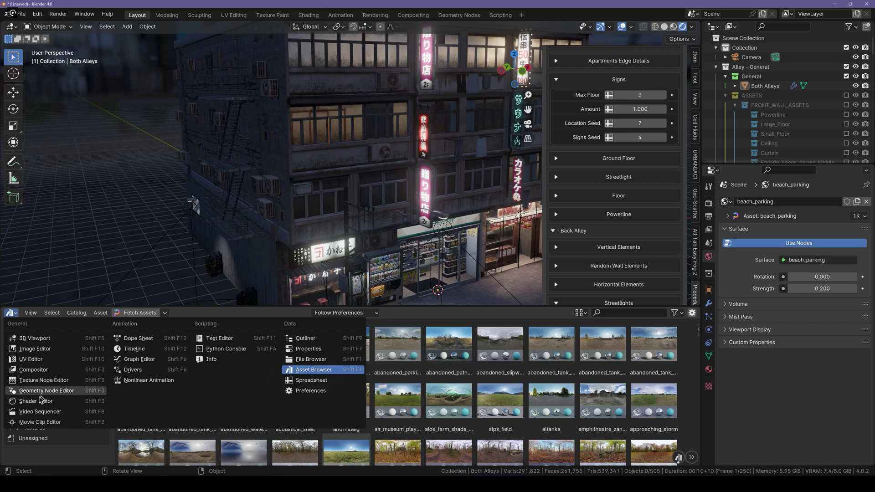
click(38, 391)
click(290, 225)
key(Home)
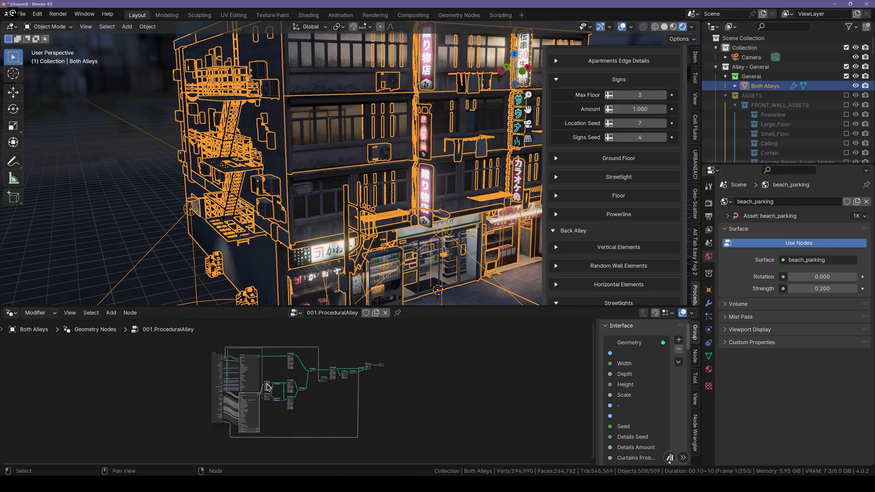
Step: Examine the node network inside the FrontalWallGN group in a maximized editor, then deselect the building and shrink the node editor
scroll(264, 378, up, 8)
middle_drag(264, 378, 358, 374)
click(358, 377)
key(Tab)
scroll(371, 383, down, 6)
key(ctrl+space)
middle_drag(435, 451, 411, 321)
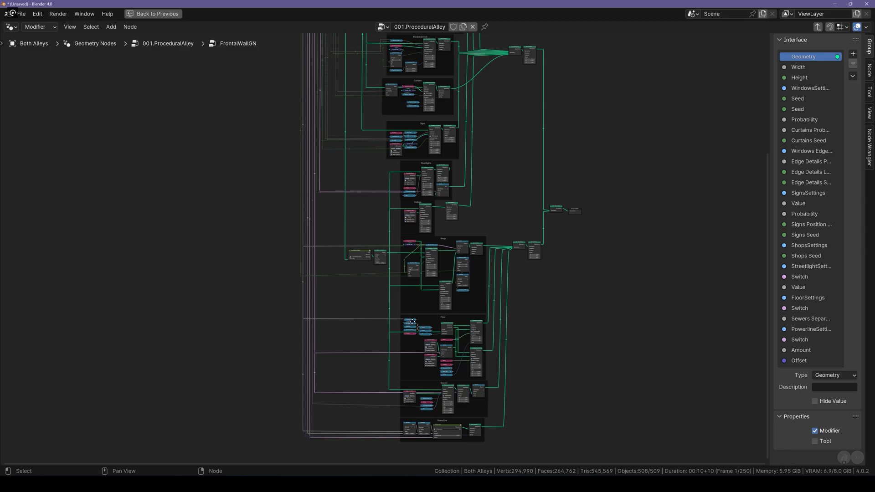
key(ctrl+space)
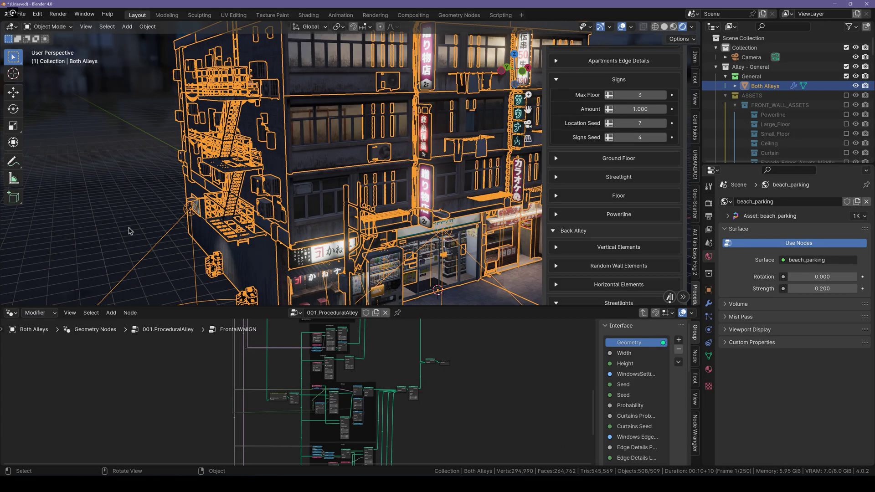
key(alt+a)
drag(201, 307, 201, 429)
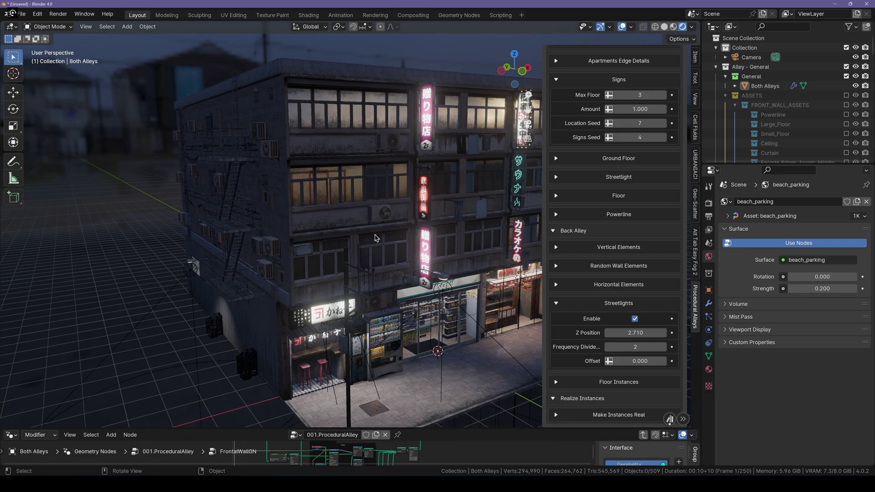
Step: Hide the existing Both Alleys building and add a Back type alley to the scene
key(a)
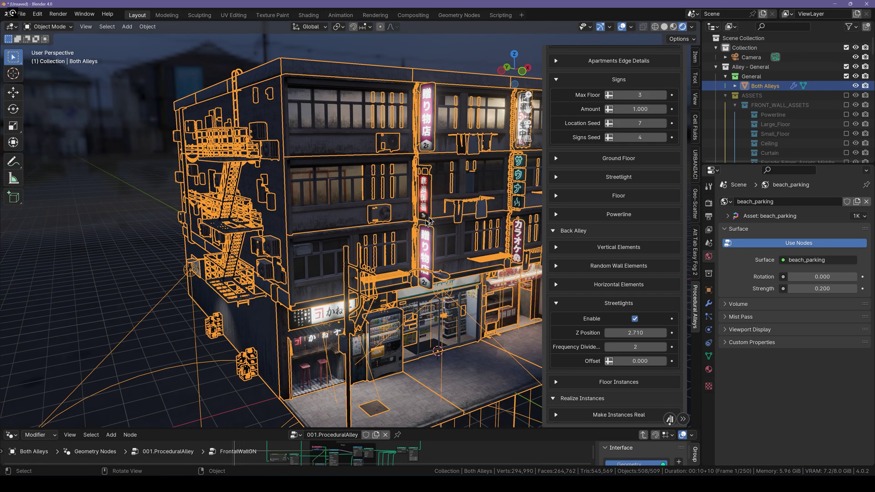
key(Delete)
click(623, 101)
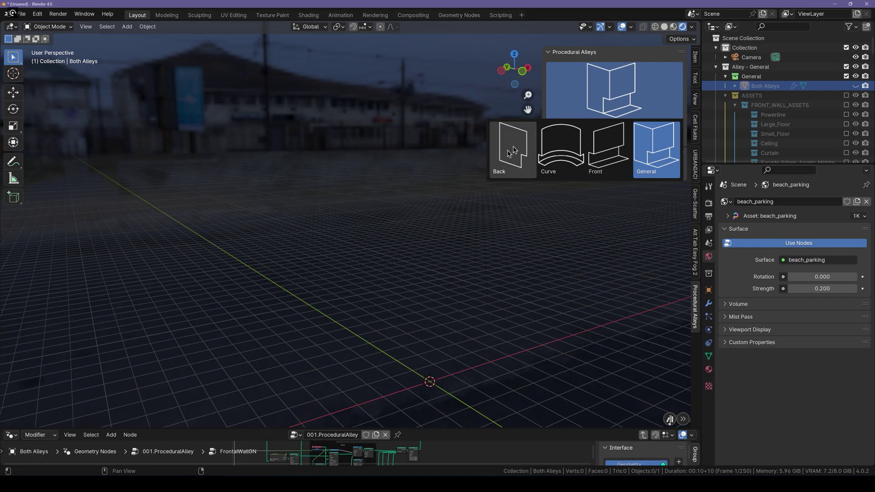
click(501, 157)
click(608, 138)
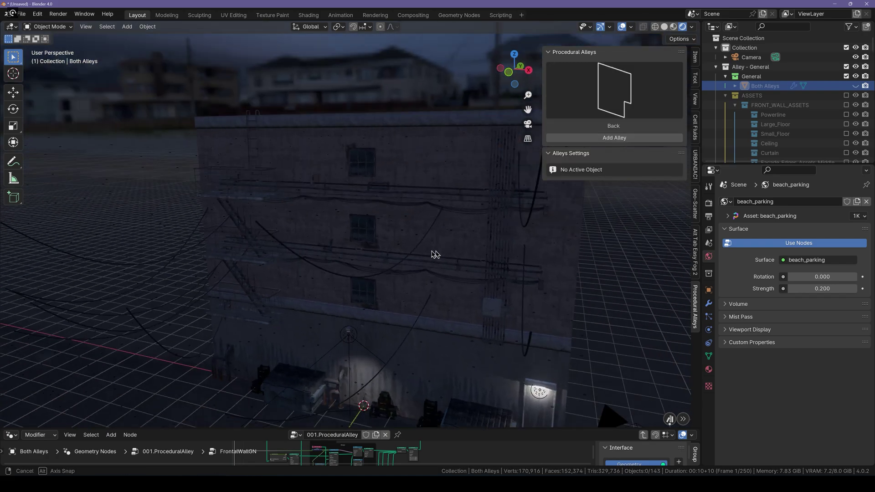
Step: Make the new back alley wall the active object to show its settings, leaving it deselected
middle_drag(433, 254, 411, 223)
click(491, 176)
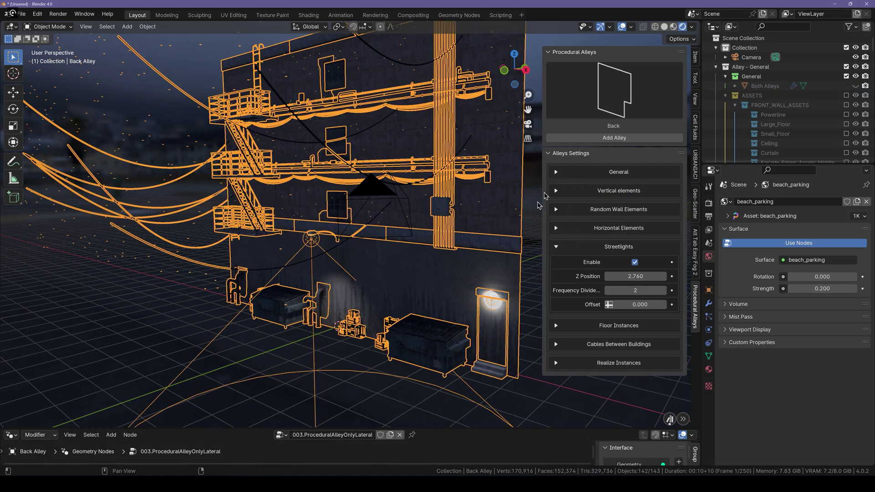
key(alt+a)
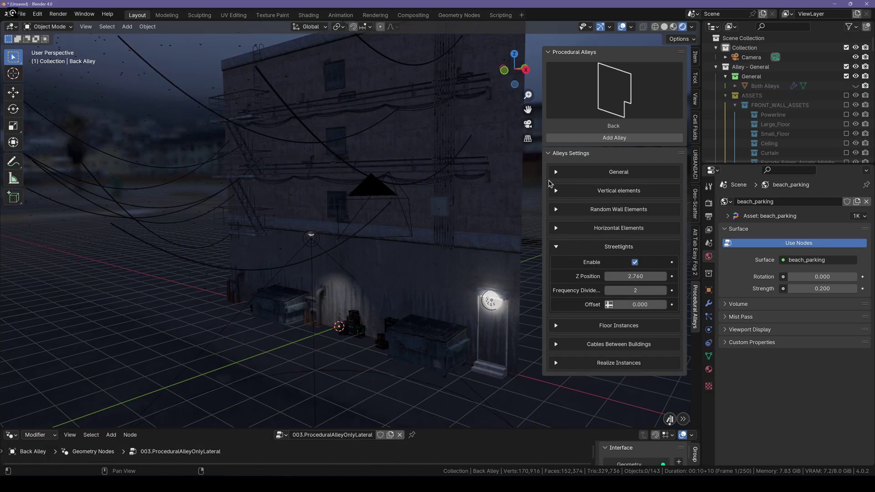
Step: Try a general height of 44 on the back alley wall
click(634, 263)
click(556, 172)
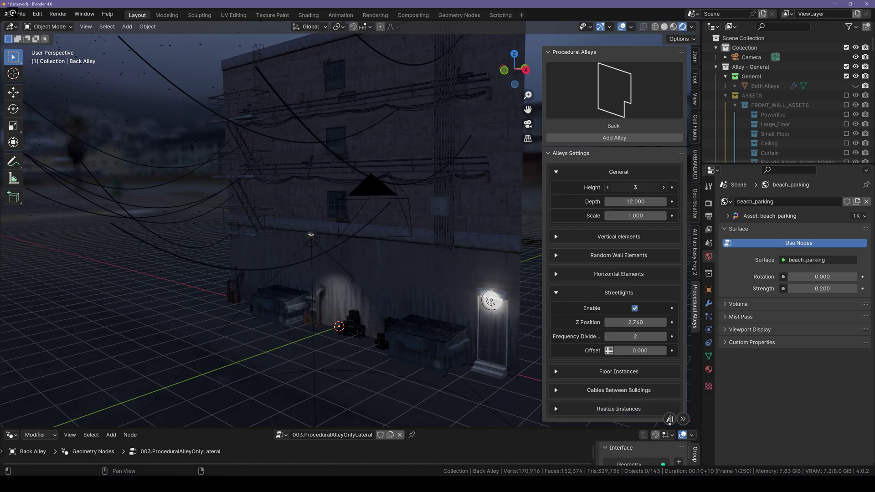
drag(617, 188, 666, 187)
scroll(456, 183, down, 8)
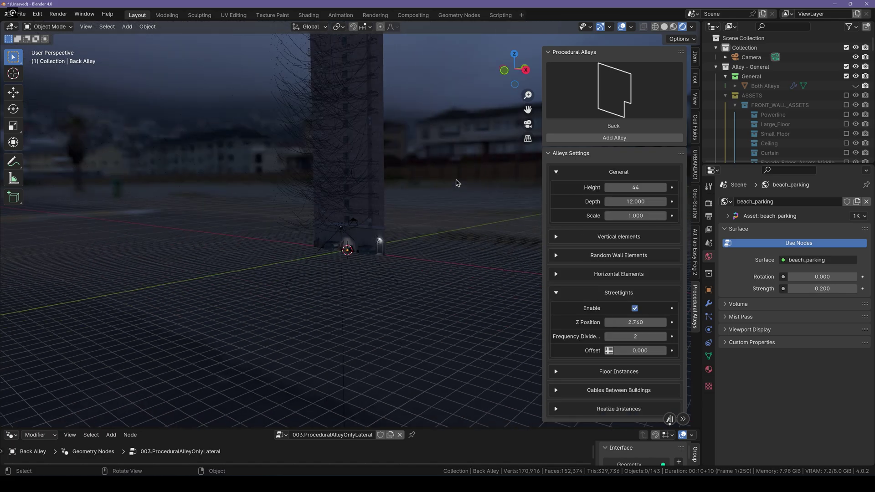
Step: Set the back alley wall's height to 3 and its depth to 13.190
scroll(457, 183, up, 4)
drag(629, 201, 578, 190)
scroll(509, 251, up, 3)
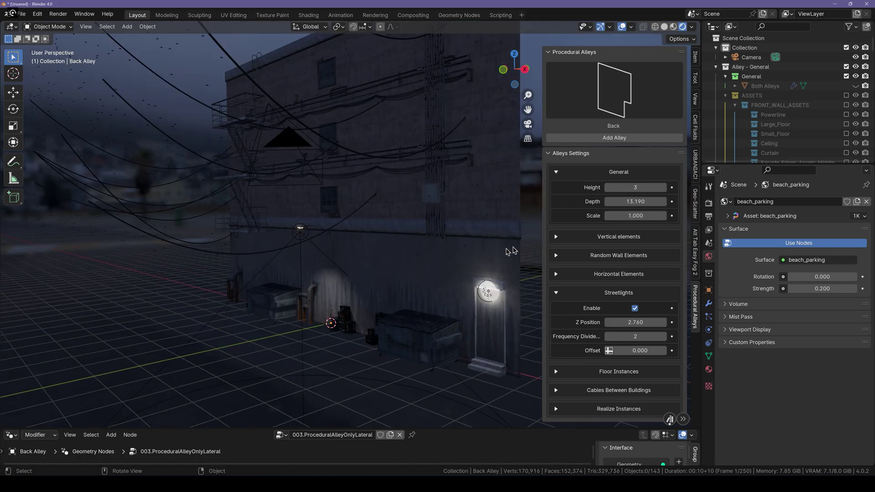
Step: Show the vertical elements settings and examine the back alley wall's pipes, dumpsters and overhanging cables up close and from the side
click(555, 238)
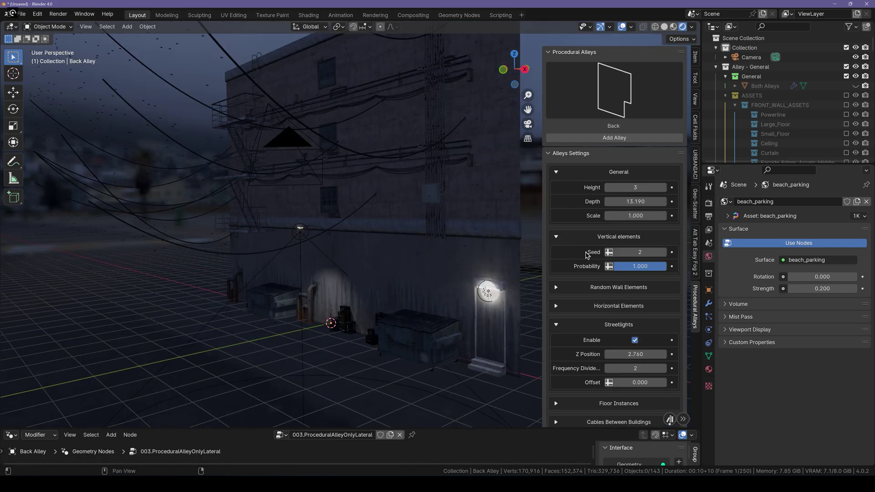
scroll(365, 272, up, 3)
scroll(390, 294, up, 3)
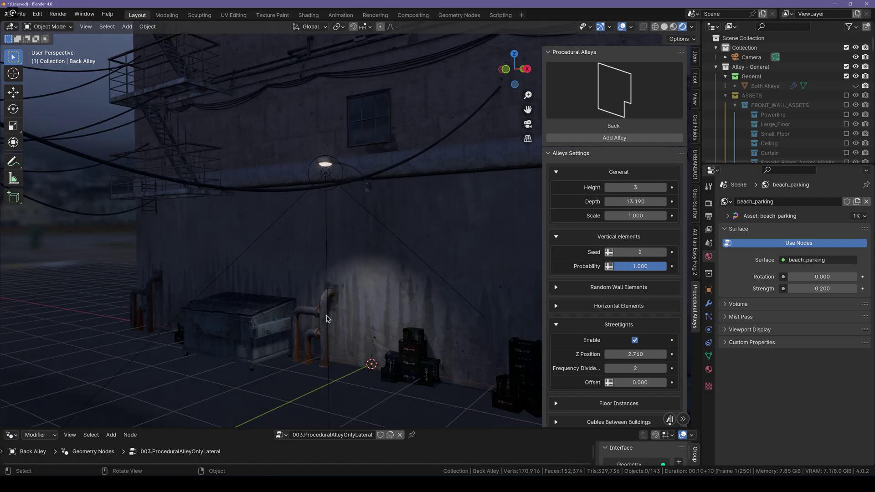
scroll(357, 248, down, 3)
middle_drag(357, 248, 308, 245)
scroll(309, 244, down, 3)
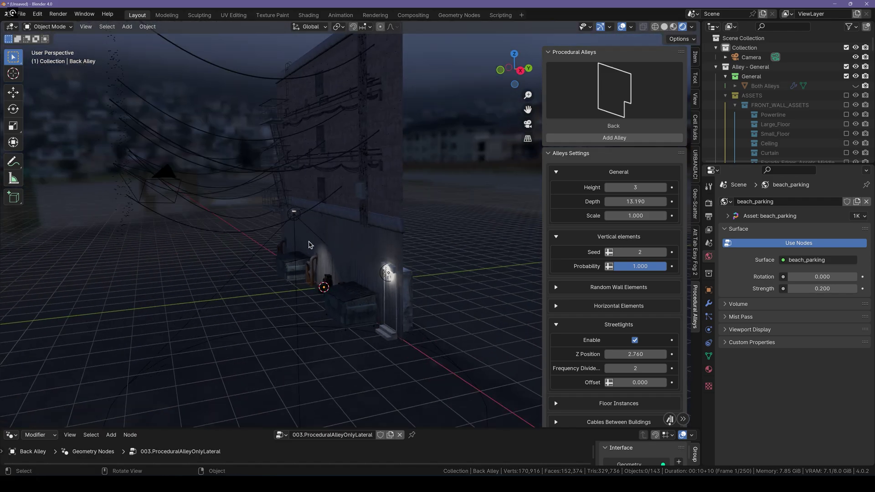
key(a)
mouse_move(231, 174)
middle_down()
mouse_move(234, 150)
mouse_move(241, 162)
middle_up()
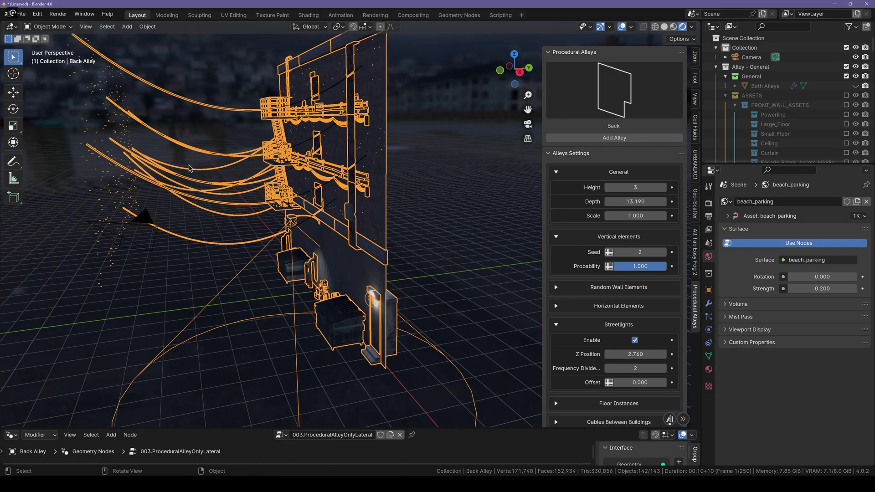
Step: Show the settings for cables between buildings, disable those cables on the back alley wall, and inspect the wall up close
scroll(189, 168, down, 2)
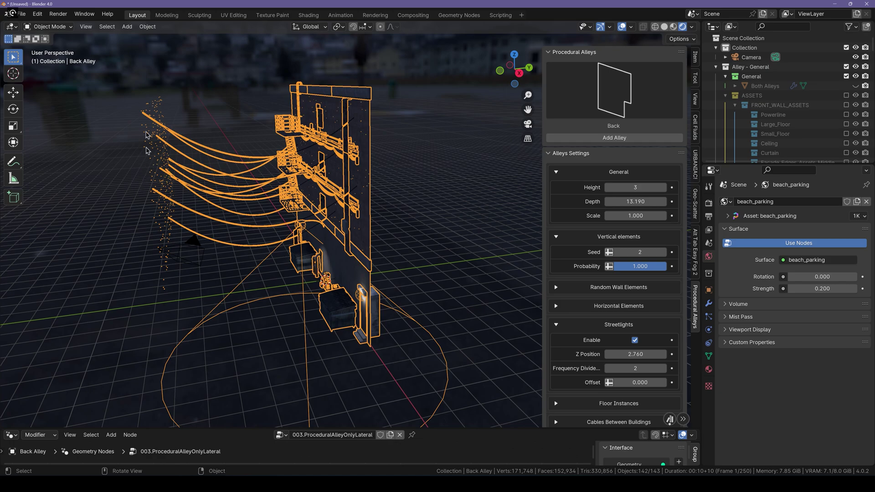
scroll(615, 365, down, 2)
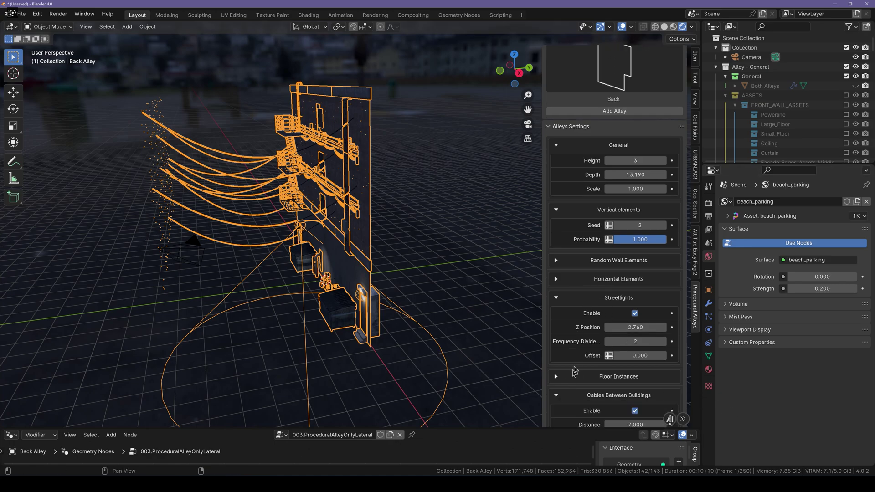
scroll(575, 371, down, 4)
scroll(418, 260, up, 3)
middle_drag(418, 260, 444, 259)
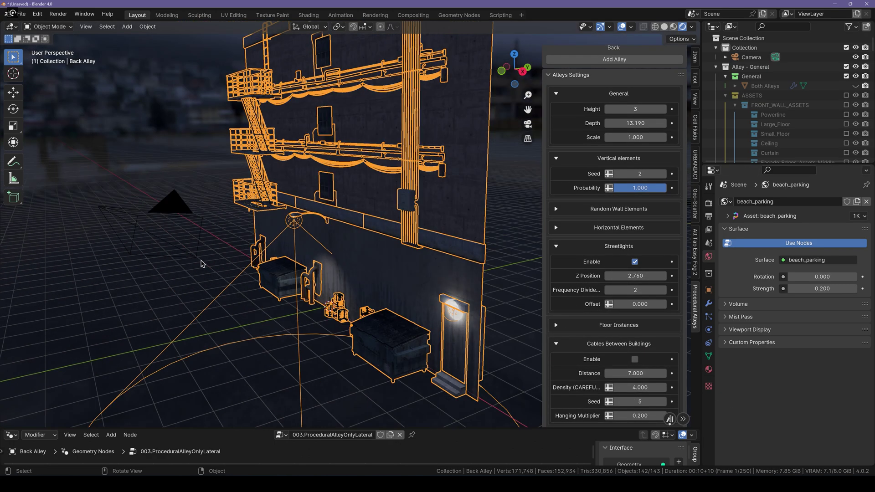
click(201, 263)
middle_drag(201, 263, 204, 244)
scroll(615, 227, up, 5)
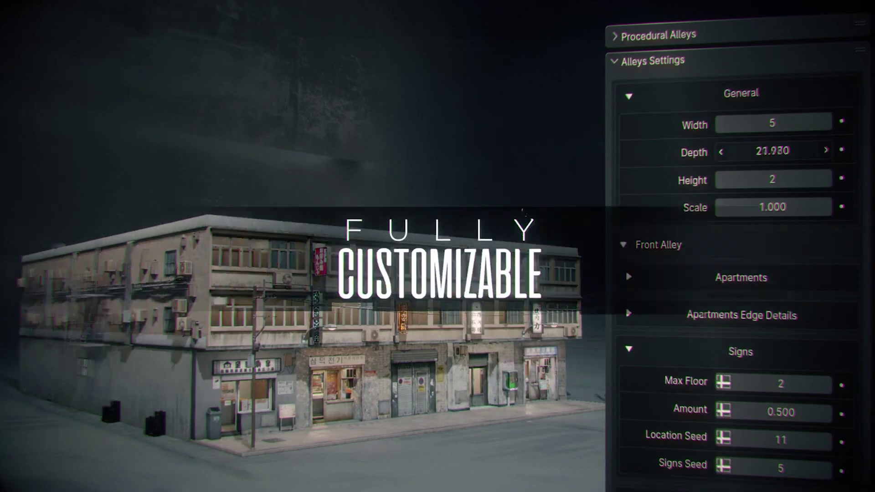
Step: Vary the window details on the apartment building's facade by raising the windows' details seed to 10
click(824, 179)
click(824, 179)
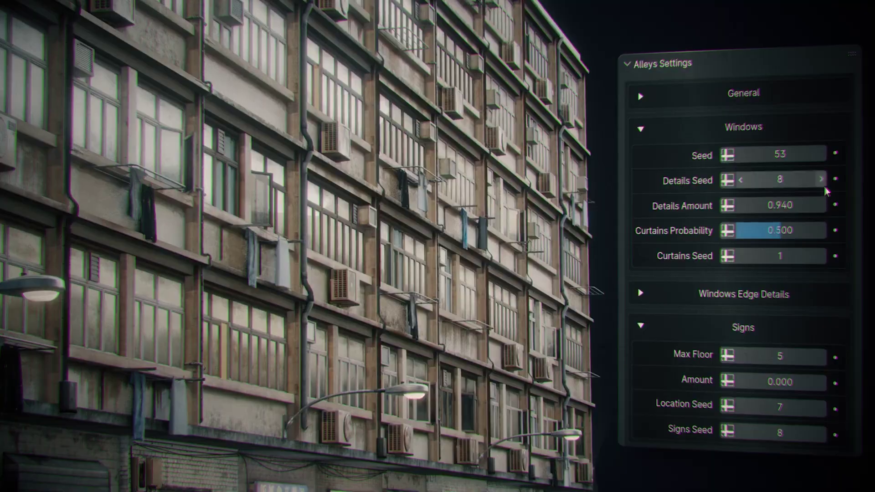
click(824, 185)
click(823, 185)
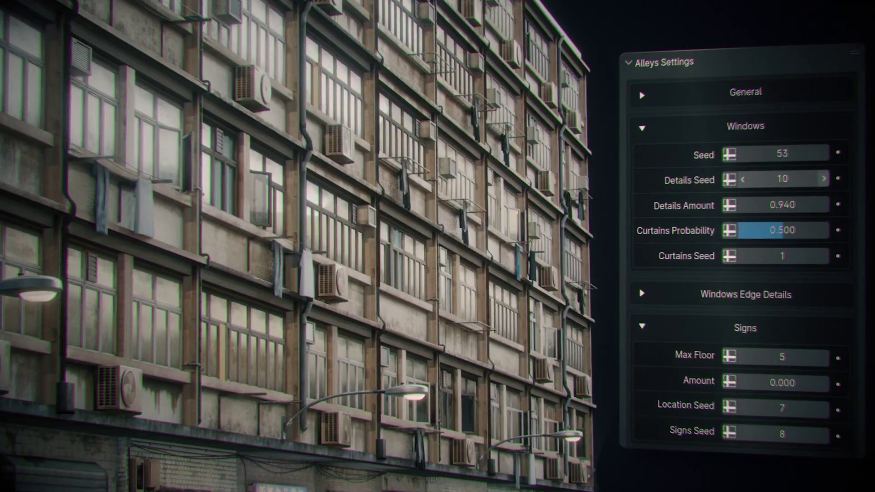